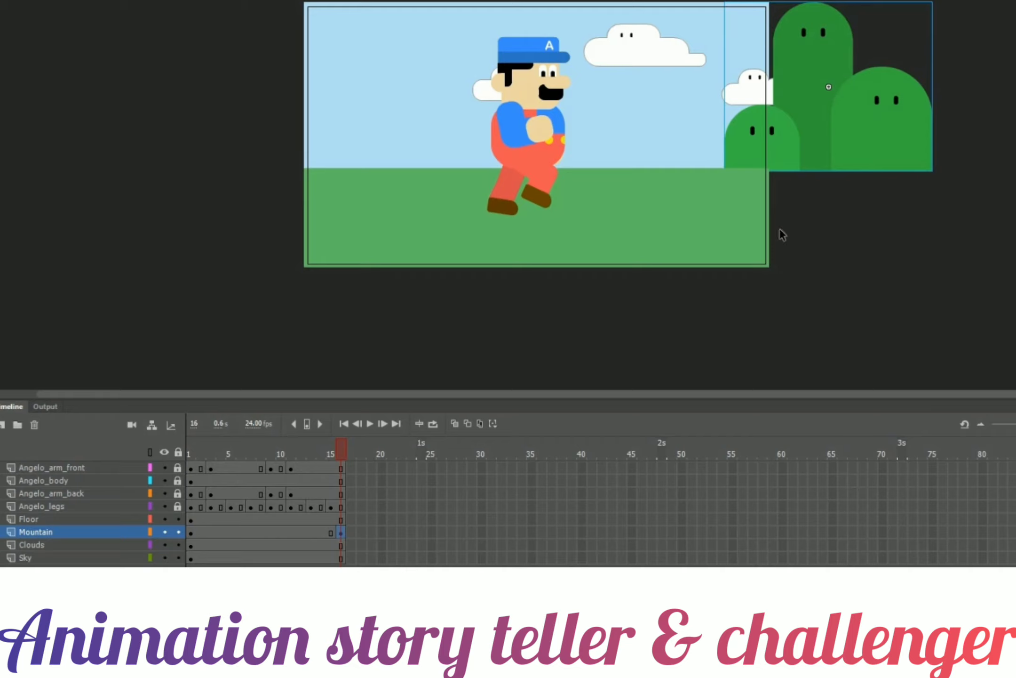
Move the mountain off the stage's left edge at frame 16 and create a classic tween on the Mountain layer.
drag(869, 125, 246, 162)
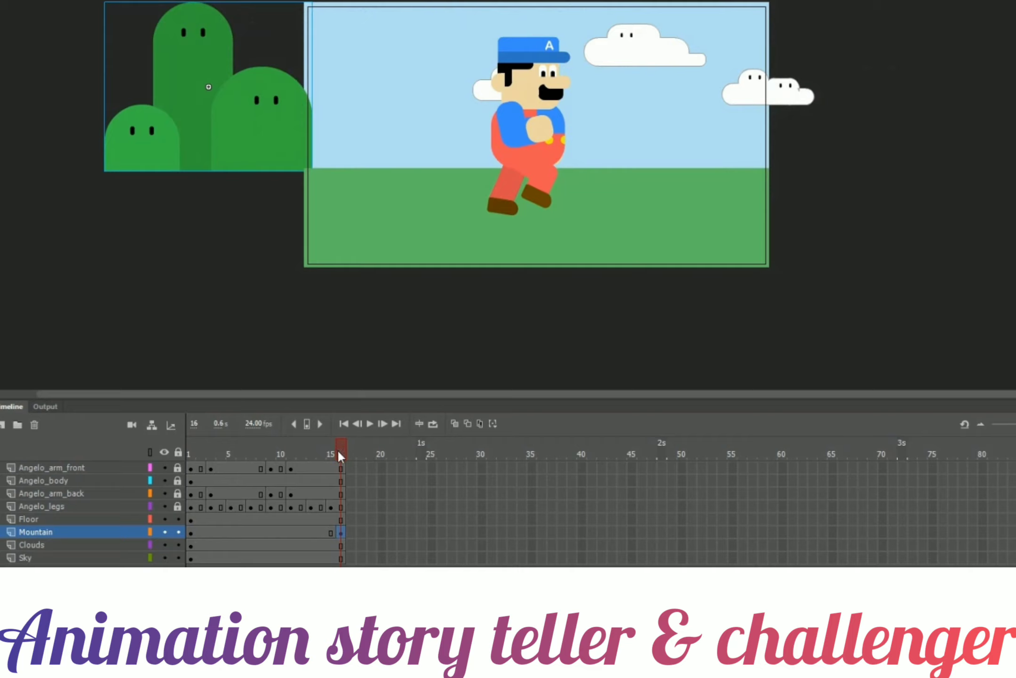
click(222, 530)
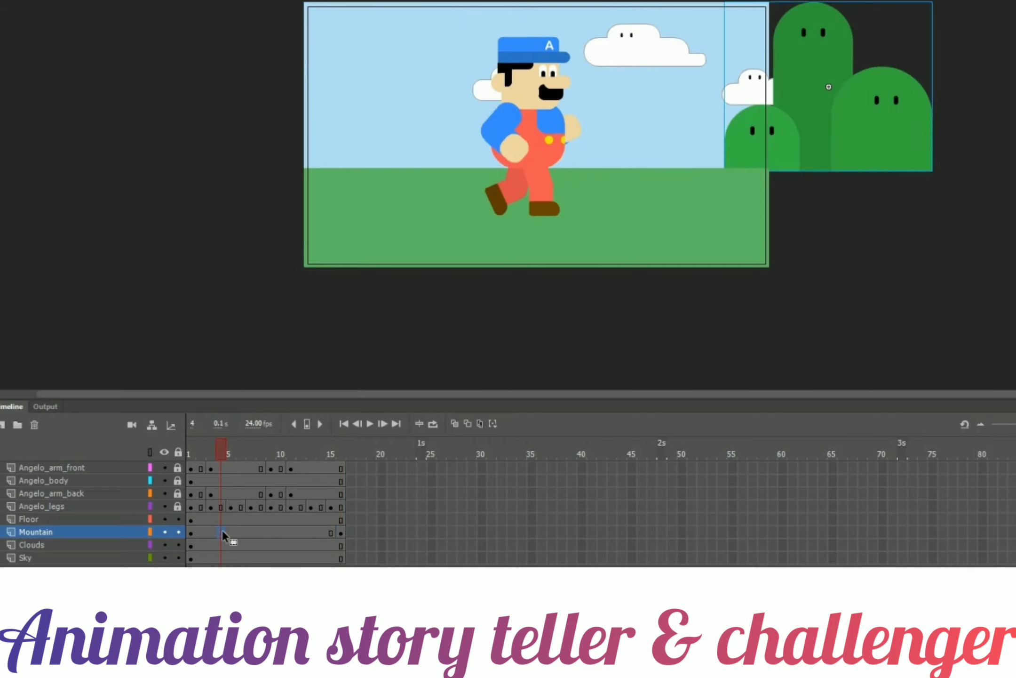
click(343, 531)
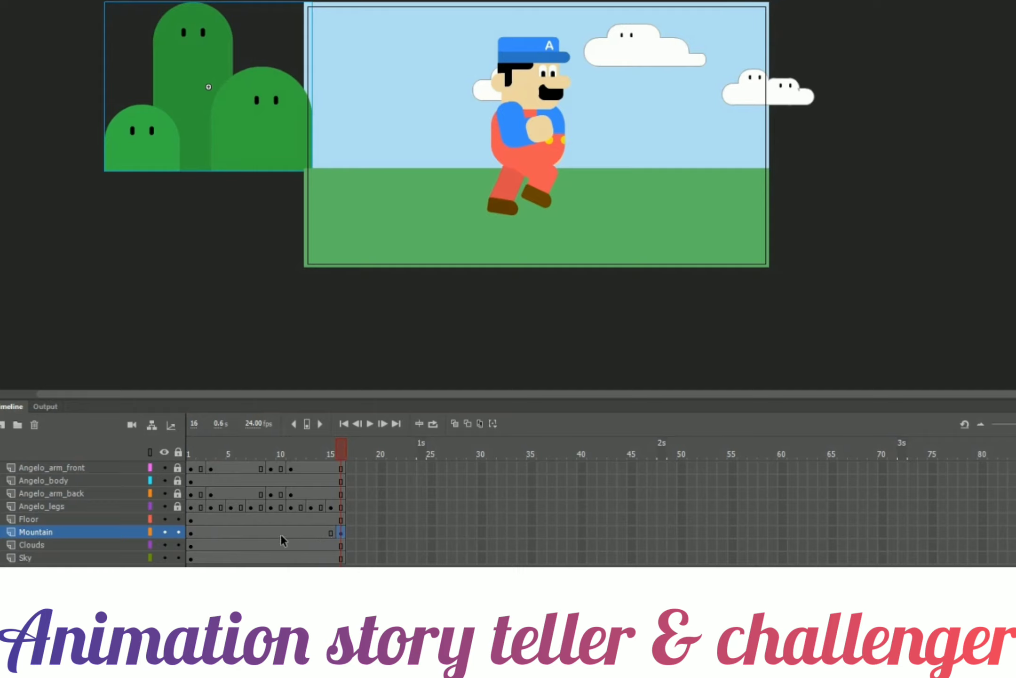
right_click(266, 532)
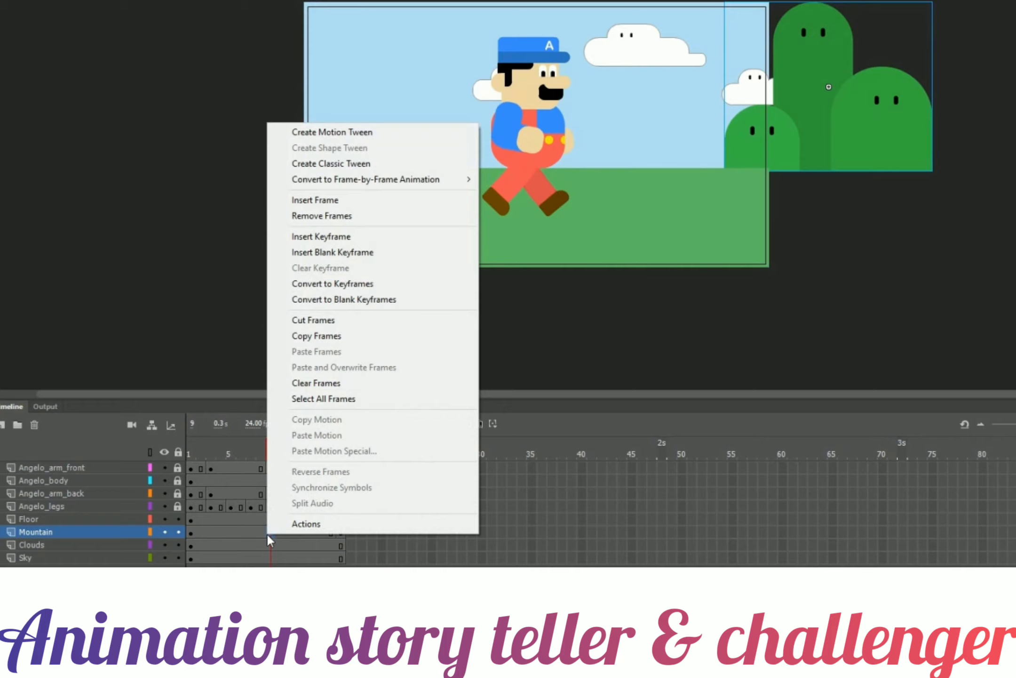
click(393, 160)
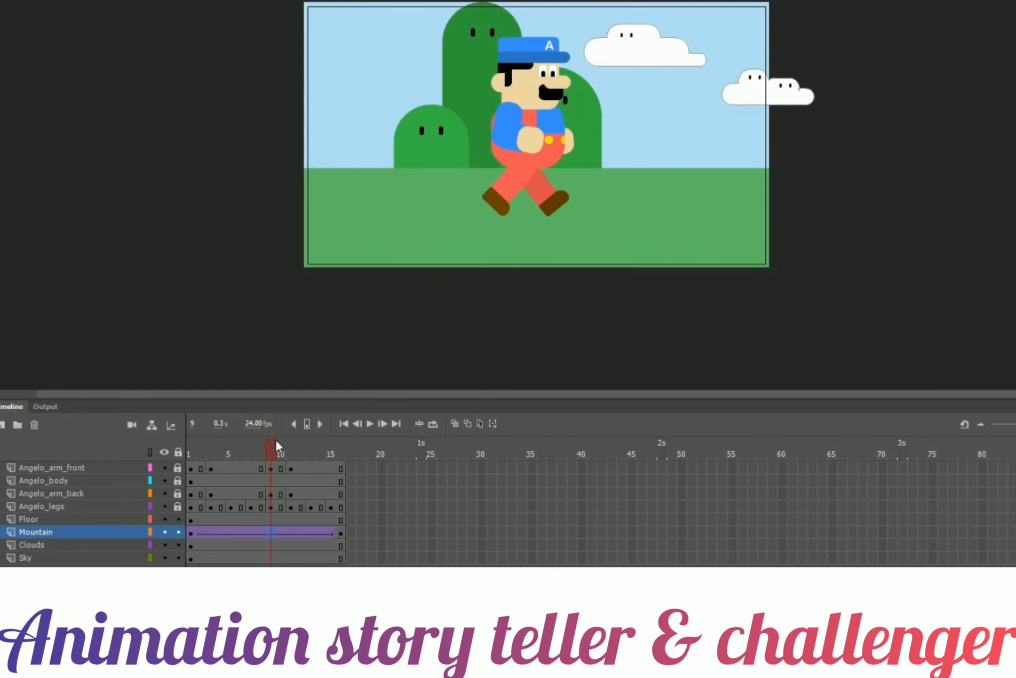
Nudge the mountain slightly further left at frame 16.
mouse_move(270, 449)
mouse_down()
mouse_move(192, 447)
mouse_move(340, 446)
mouse_move(193, 461)
mouse_move(274, 463)
mouse_up()
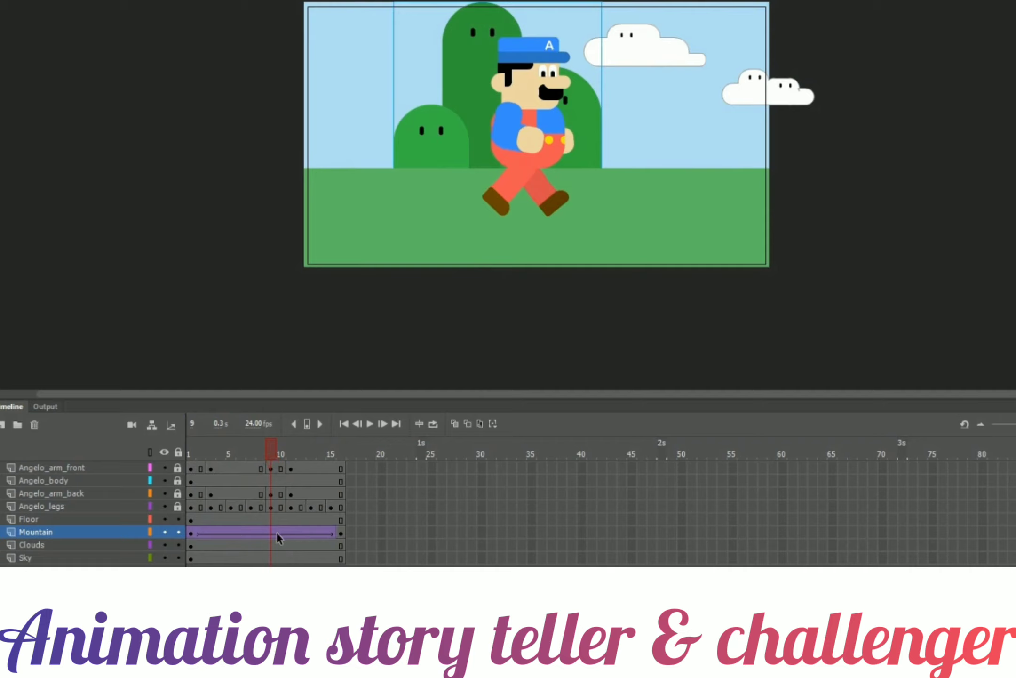
click(339, 532)
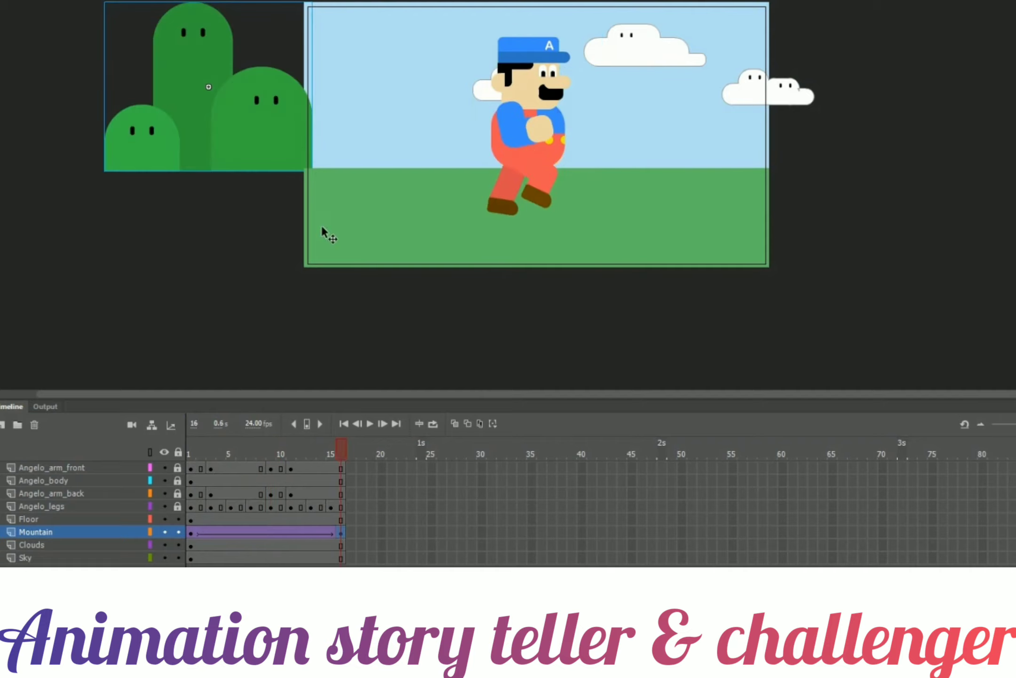
drag(289, 149, 278, 148)
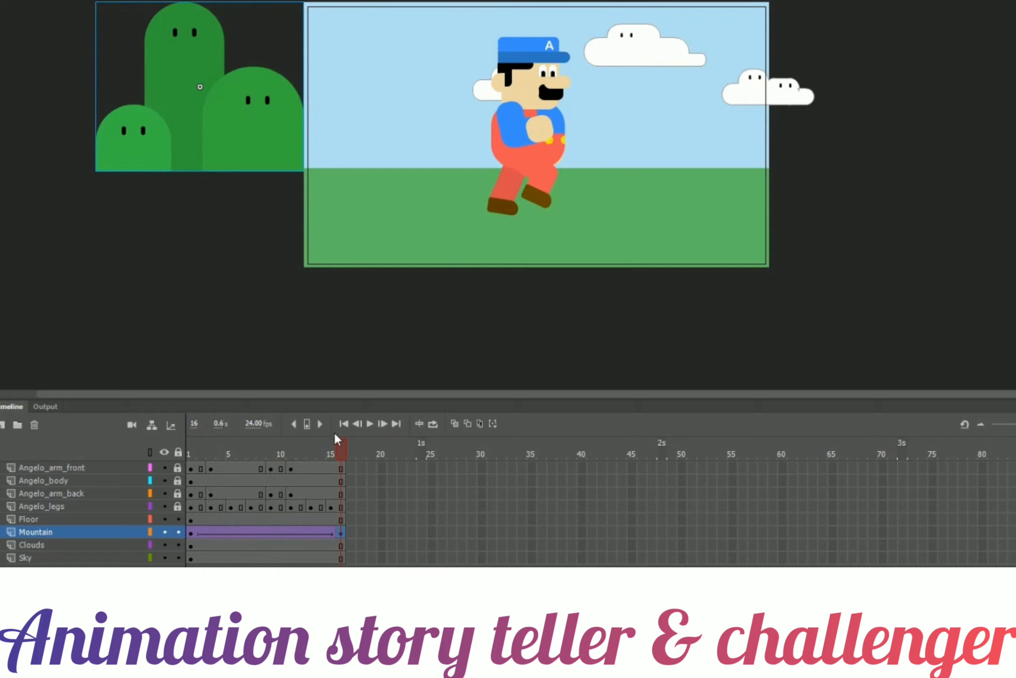
Shift the mountain further right of the stage at frame 1 and scrub through the tween.
click(320, 446)
drag(314, 440, 192, 435)
click(794, 145)
drag(796, 143, 850, 144)
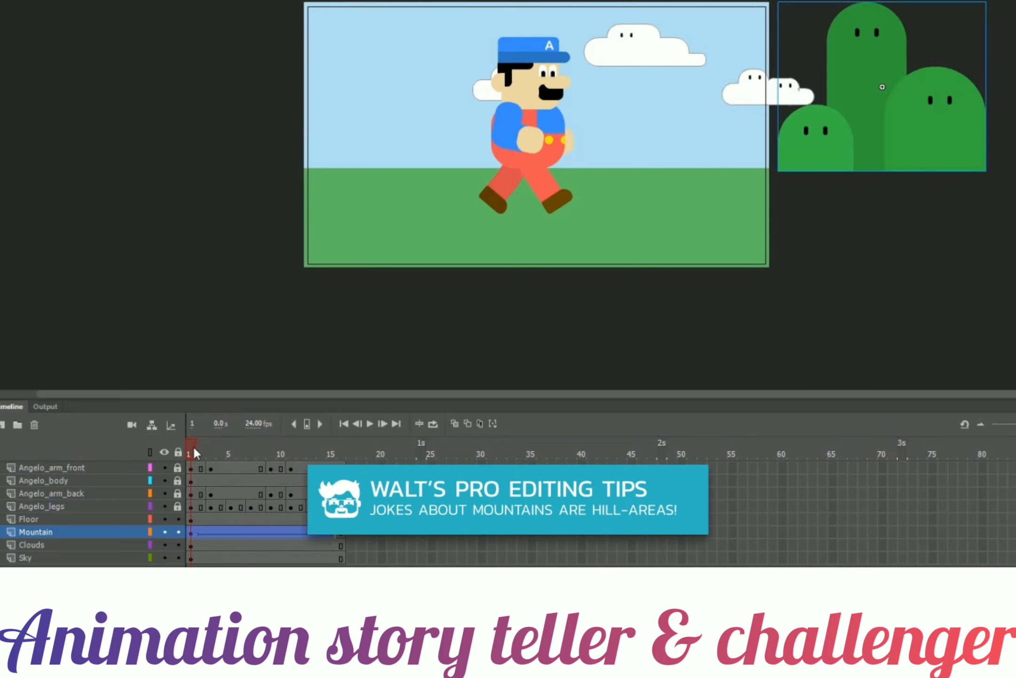
drag(193, 446, 347, 442)
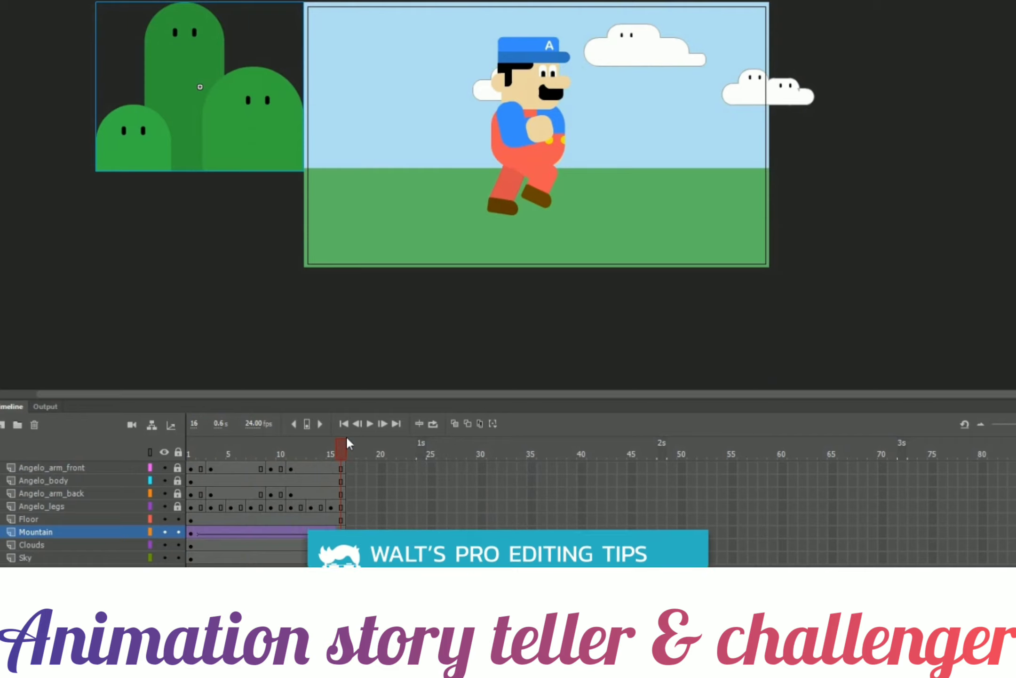
Insert a keyframe at frame 16 on the Clouds layer.
click(346, 435)
click(623, 48)
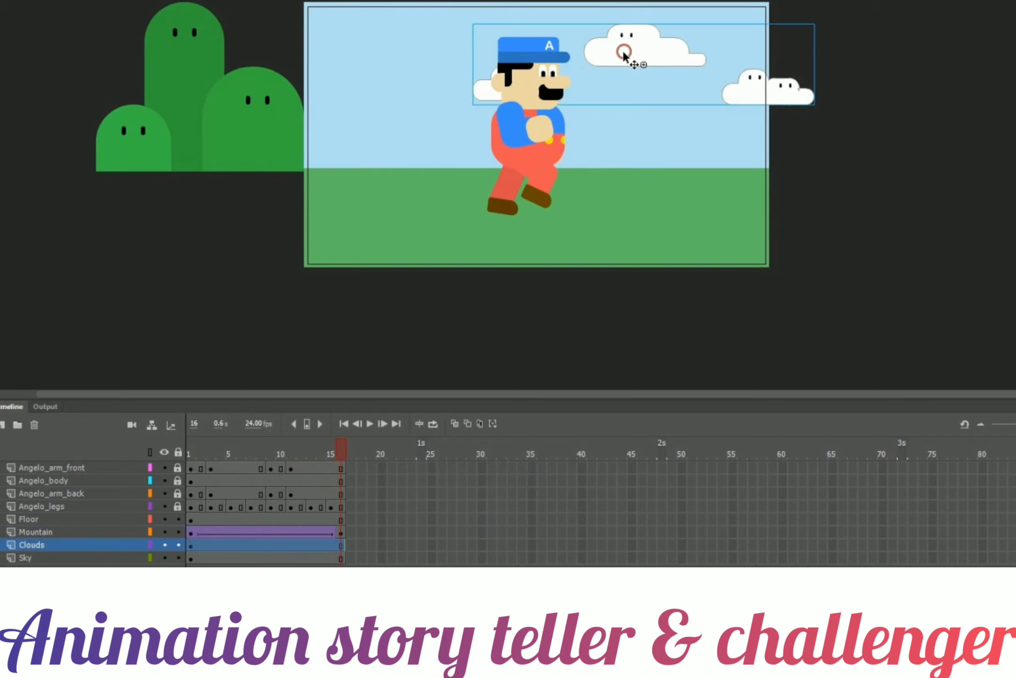
right_click(341, 545)
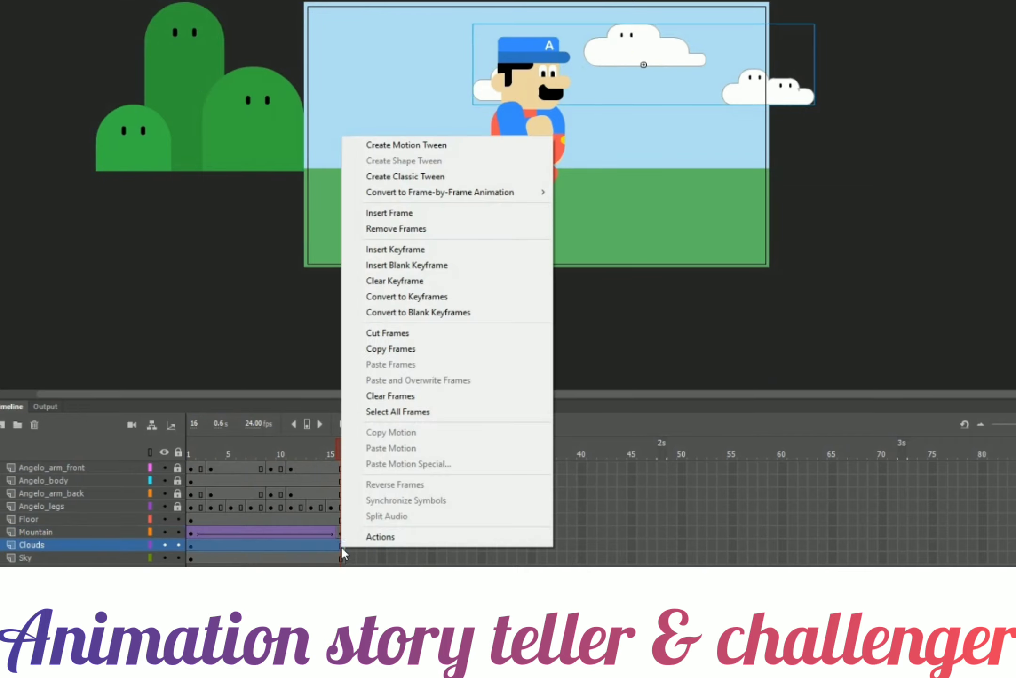
click(340, 545)
right_click(342, 545)
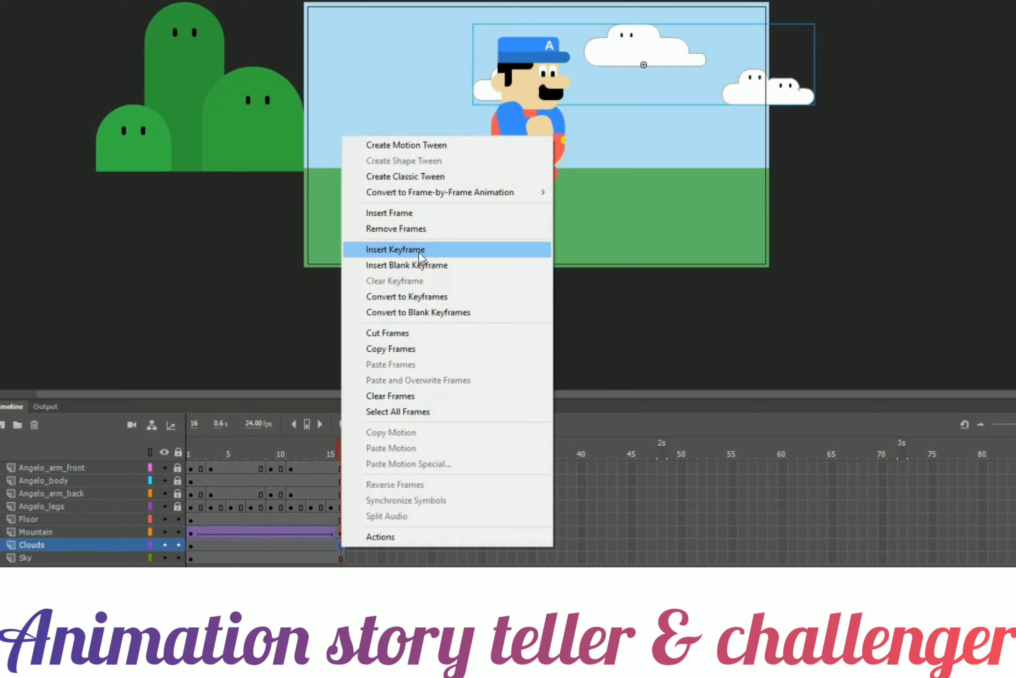
click(418, 250)
Move the clouds left at frame 16 and create a classic tween on the Clouds layer.
drag(612, 46, 484, 49)
right_click(307, 541)
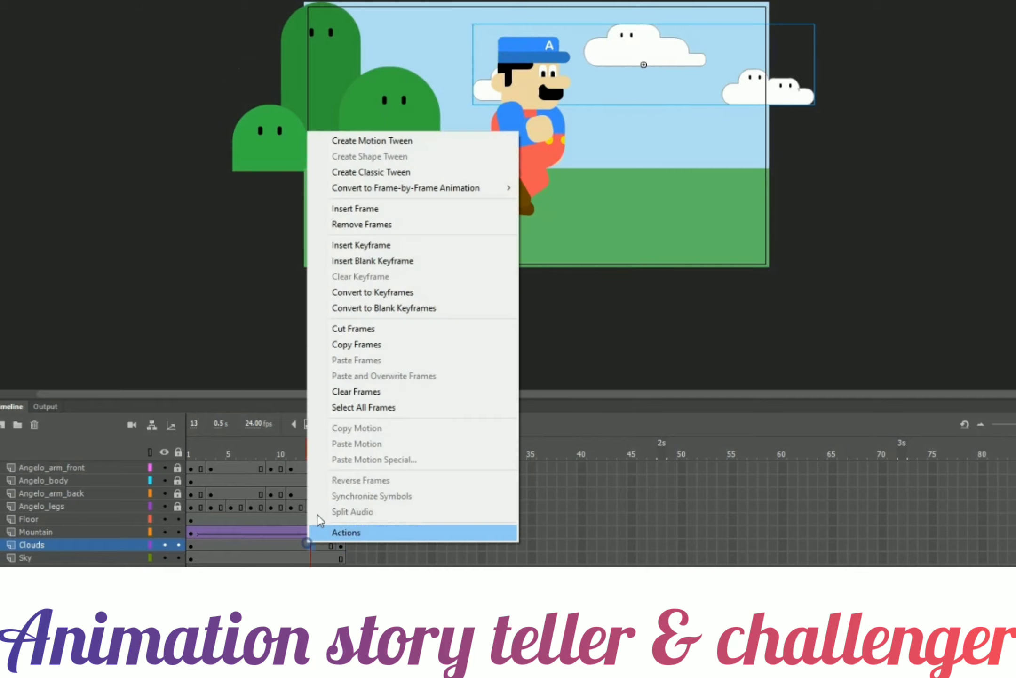
click(384, 173)
Give the clouds instance at frame 16 an Alpha color effect of 40%.
click(317, 440)
drag(318, 440, 341, 471)
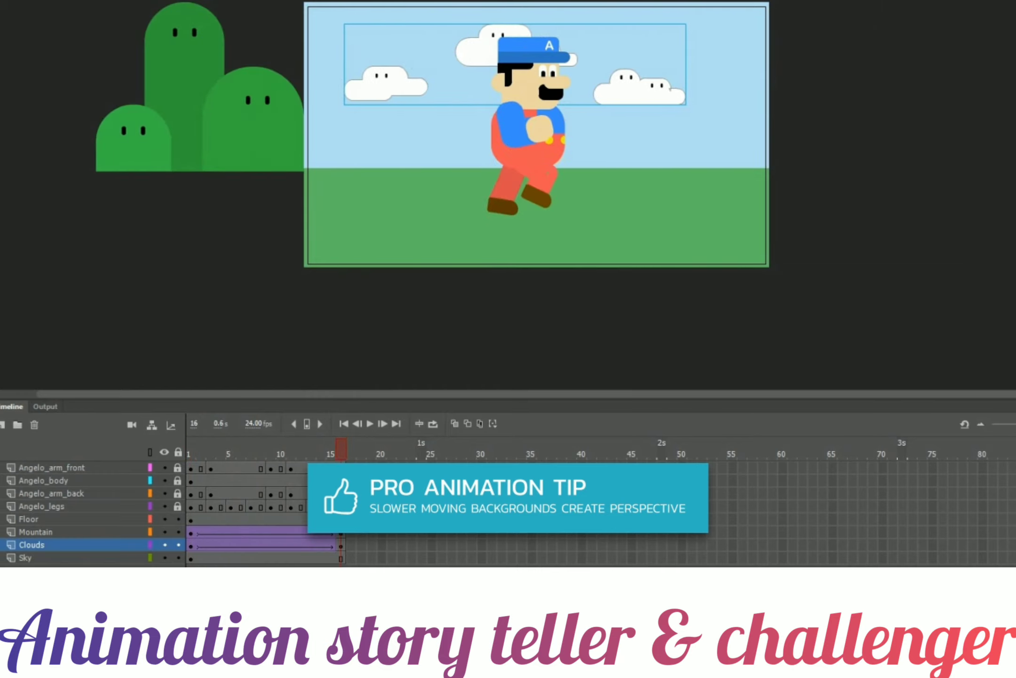
click(347, 475)
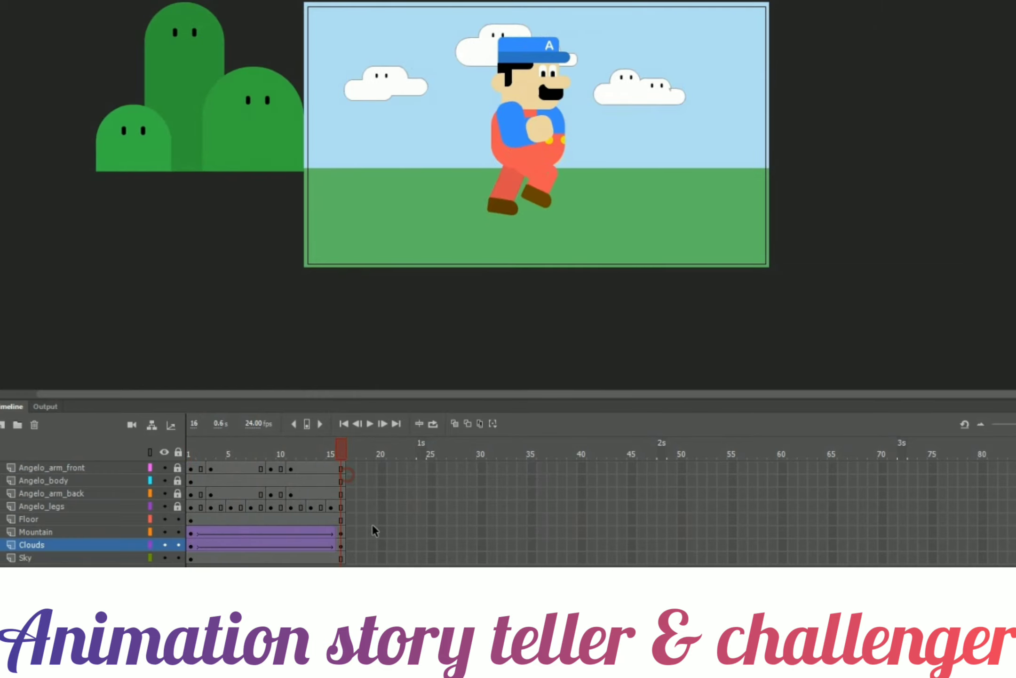
click(405, 96)
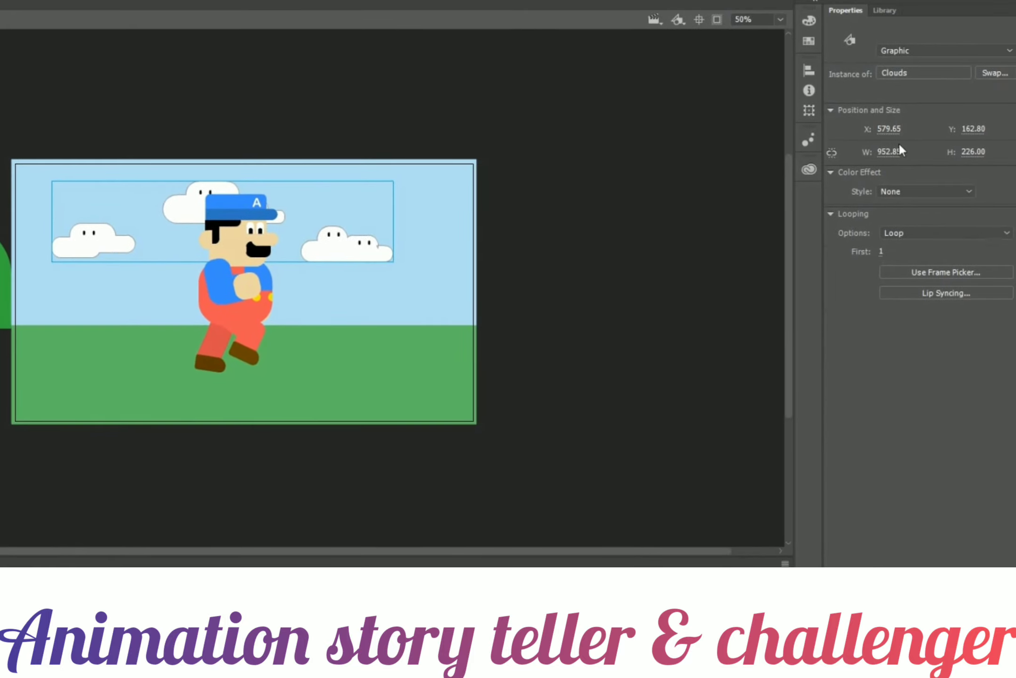
click(905, 189)
click(926, 266)
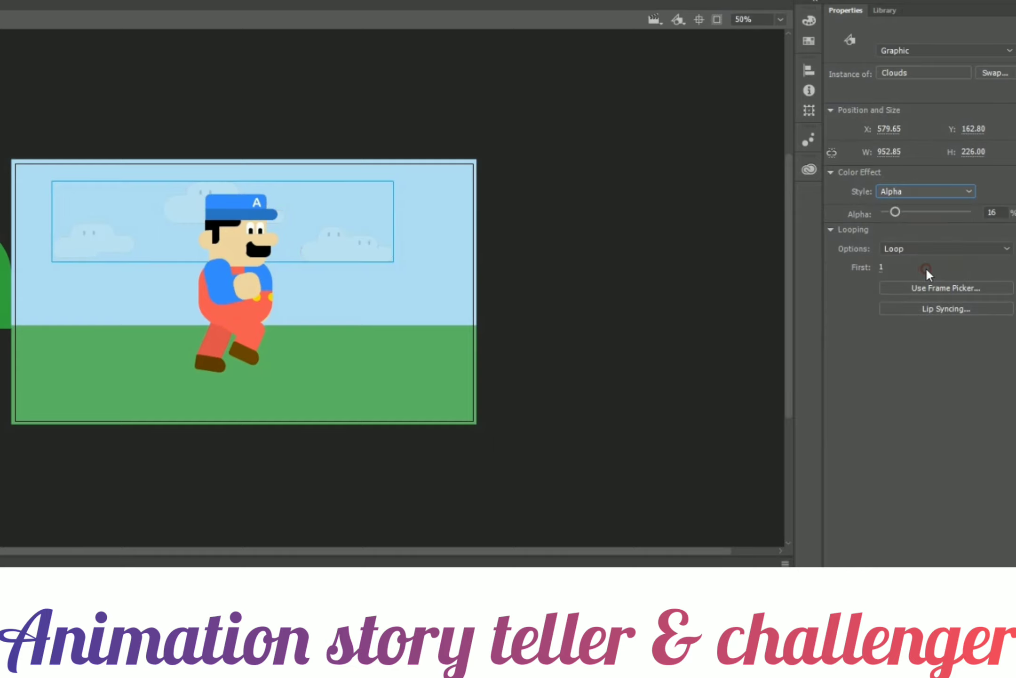
click(991, 212)
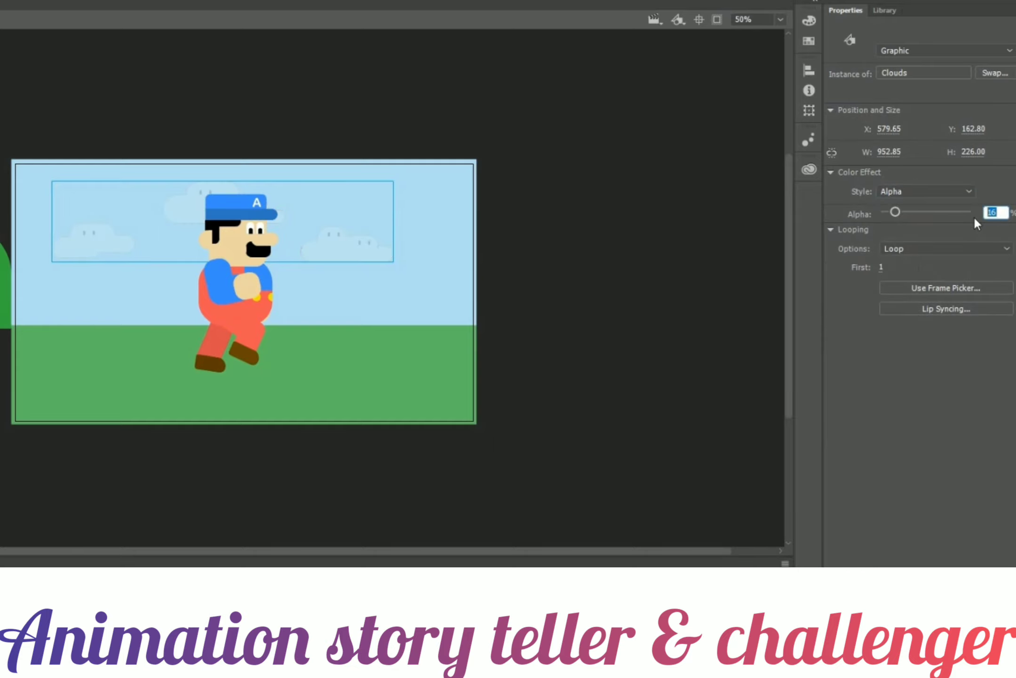
text(40)
key(Return)
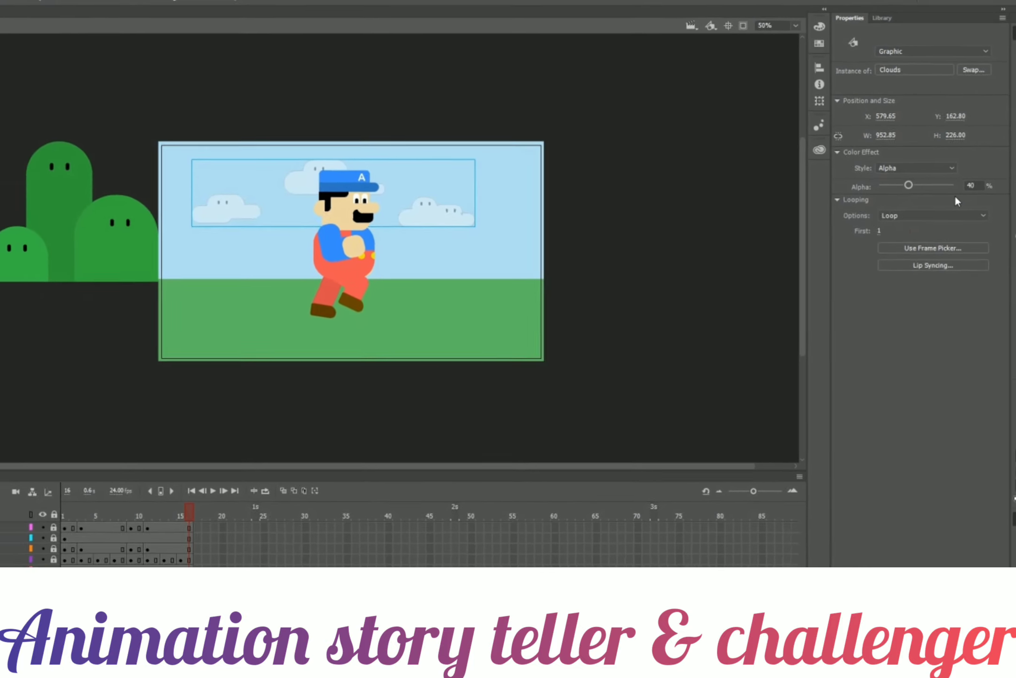
Test the movie and close the preview window.
click(190, 510)
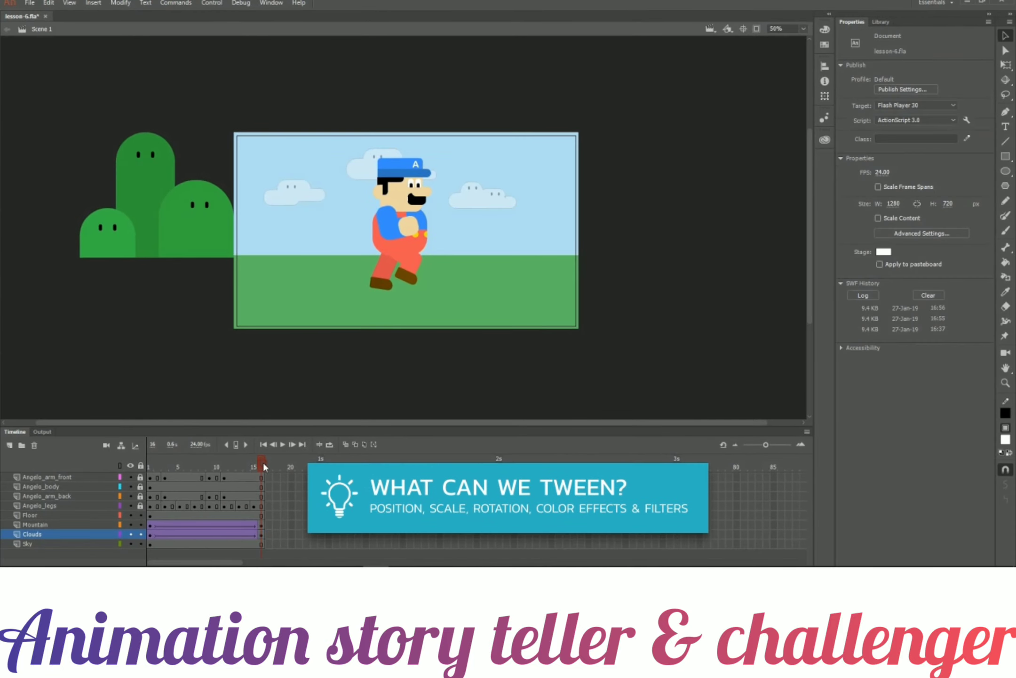
mouse_move(263, 460)
mouse_down()
mouse_move(142, 451)
mouse_move(263, 464)
mouse_up()
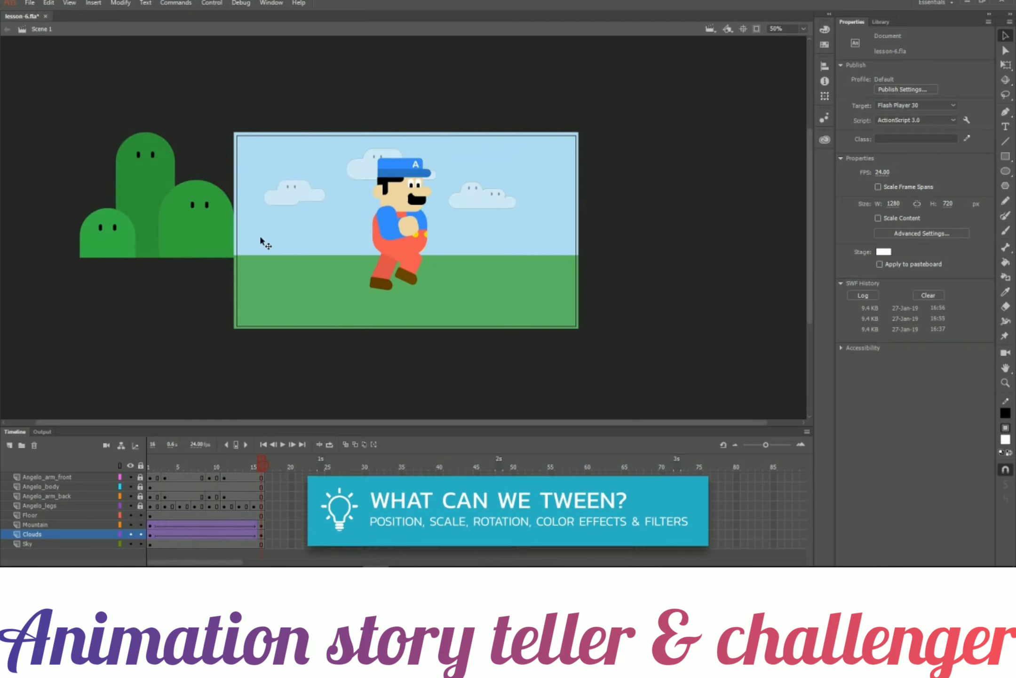
click(214, 4)
click(219, 101)
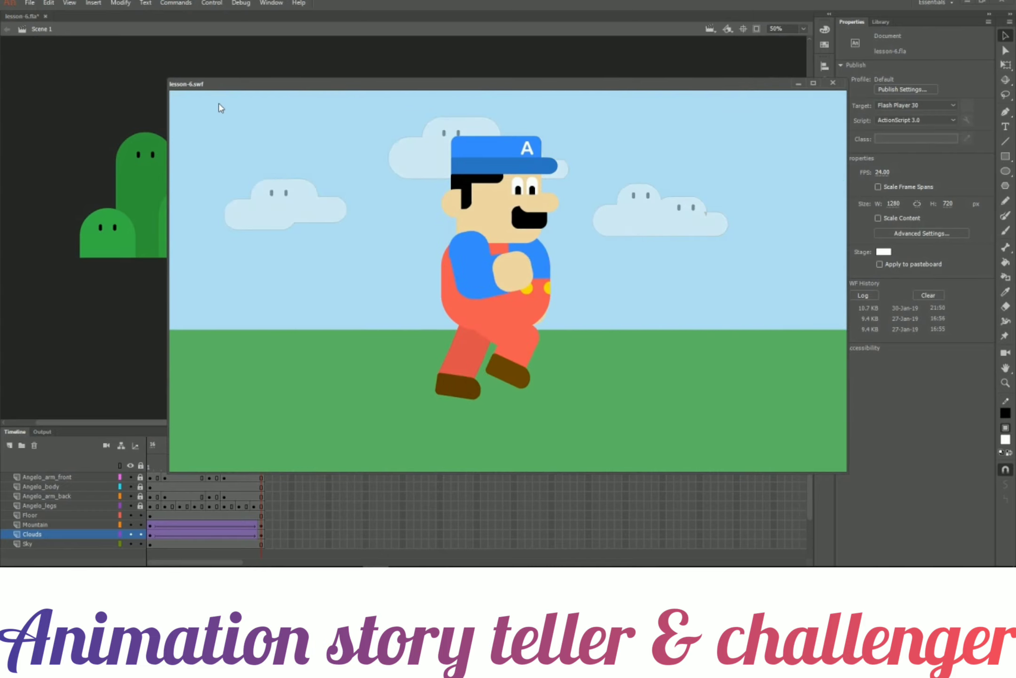
click(832, 83)
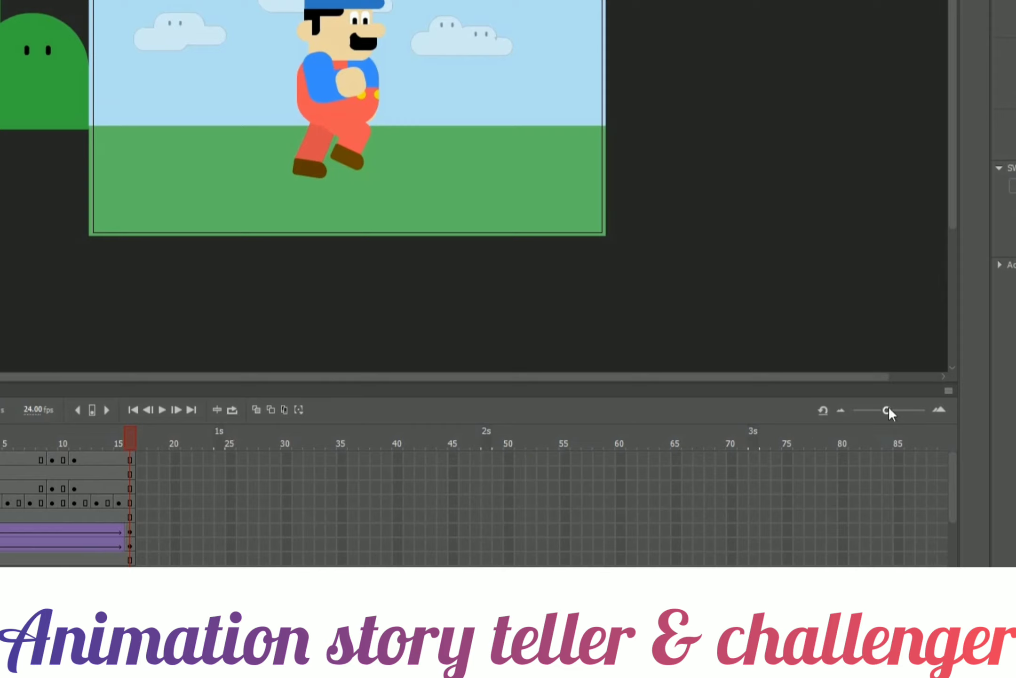
Extend all layers to frame 120 by inserting frames.
drag(888, 406, 879, 403)
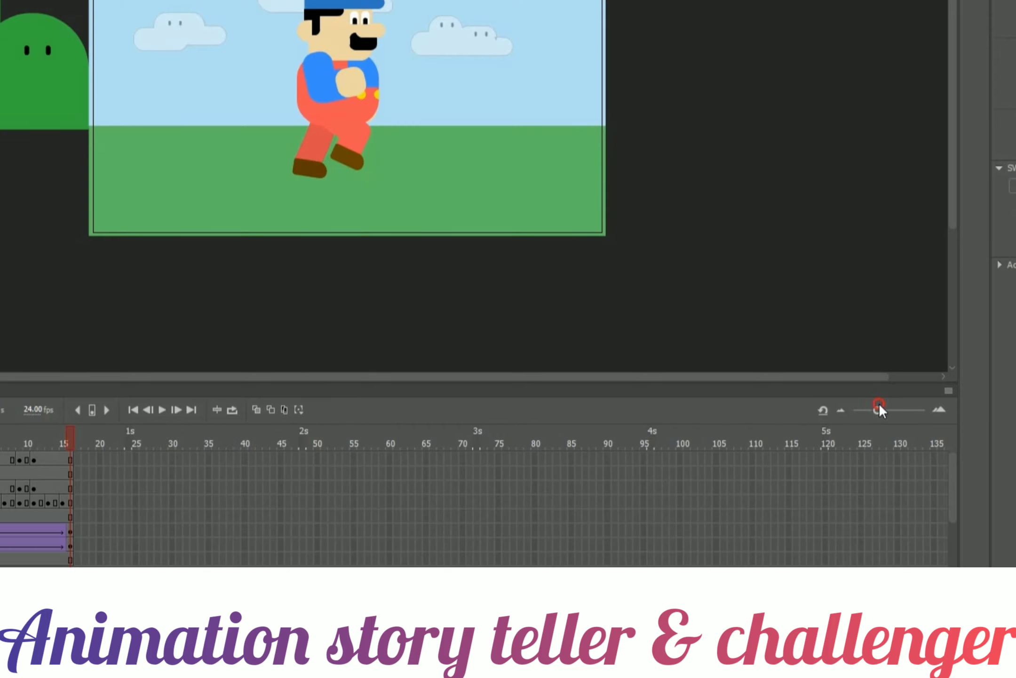
drag(825, 455, 823, 562)
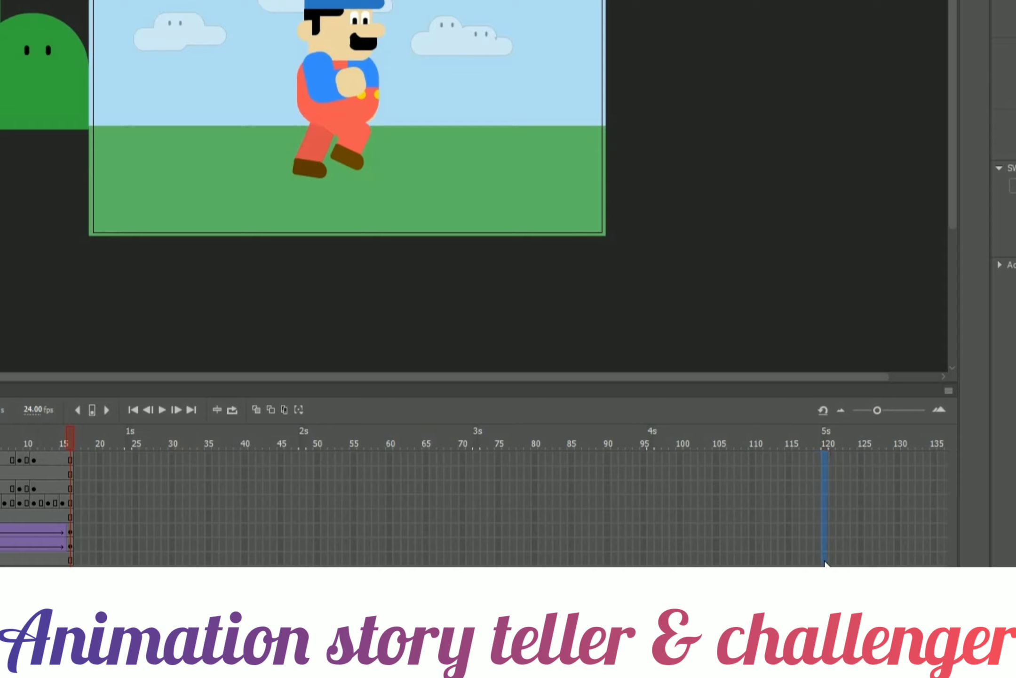
right_click(825, 563)
click(874, 188)
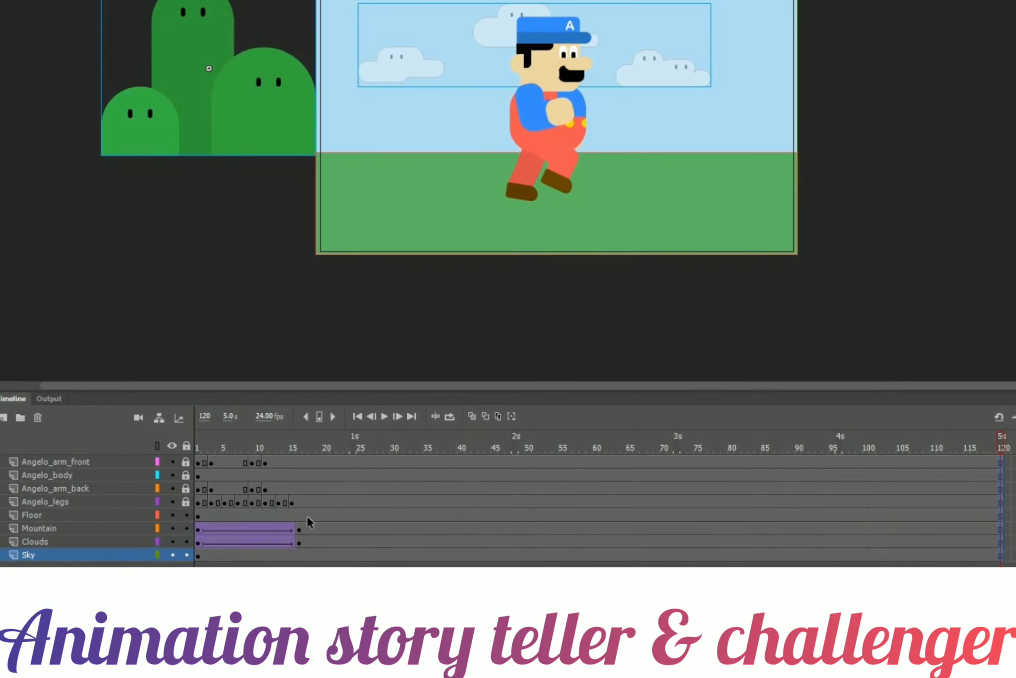
Stretch the Mountain and Clouds tweens to end at frame 120 and play the animation.
drag(301, 527, 1003, 528)
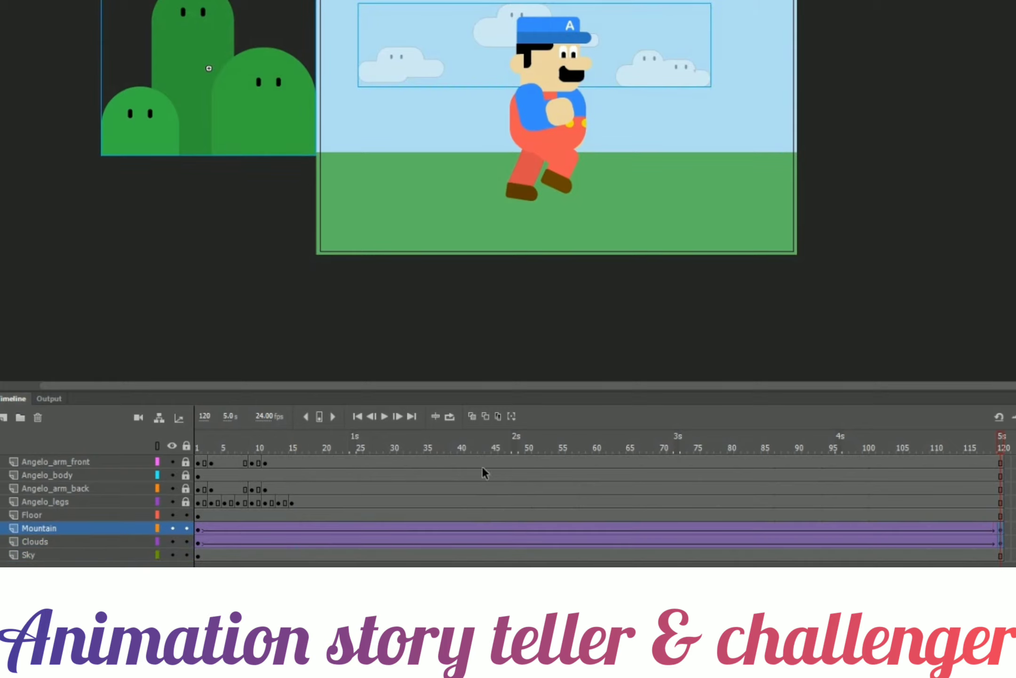
mouse_move(211, 443)
mouse_down()
mouse_move(451, 423)
mouse_move(288, 447)
mouse_move(202, 447)
mouse_up()
click(384, 416)
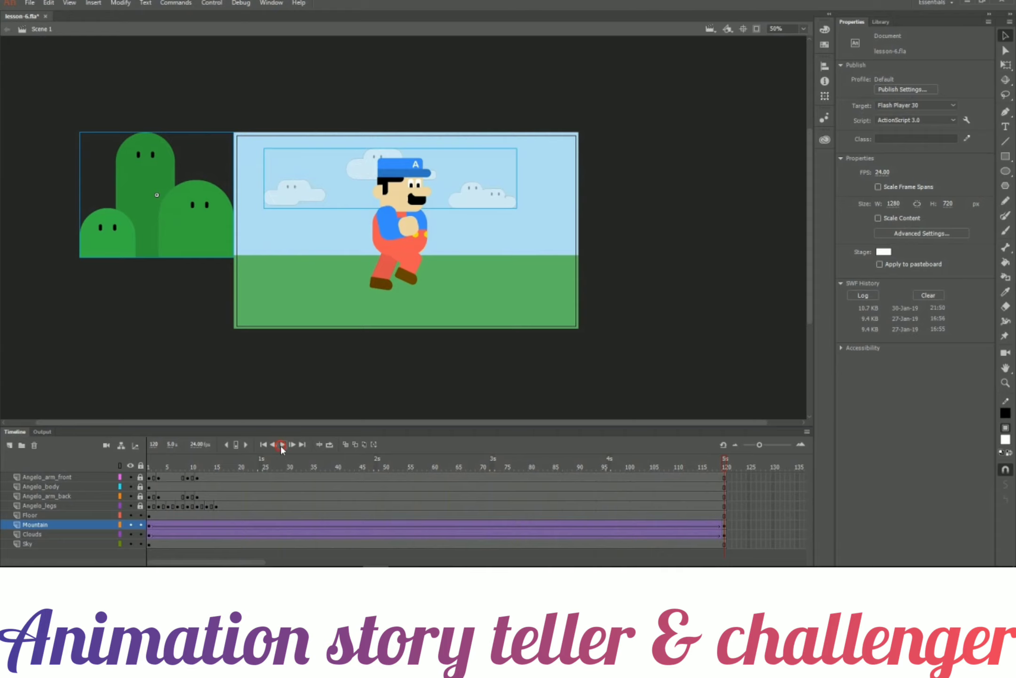
click(281, 445)
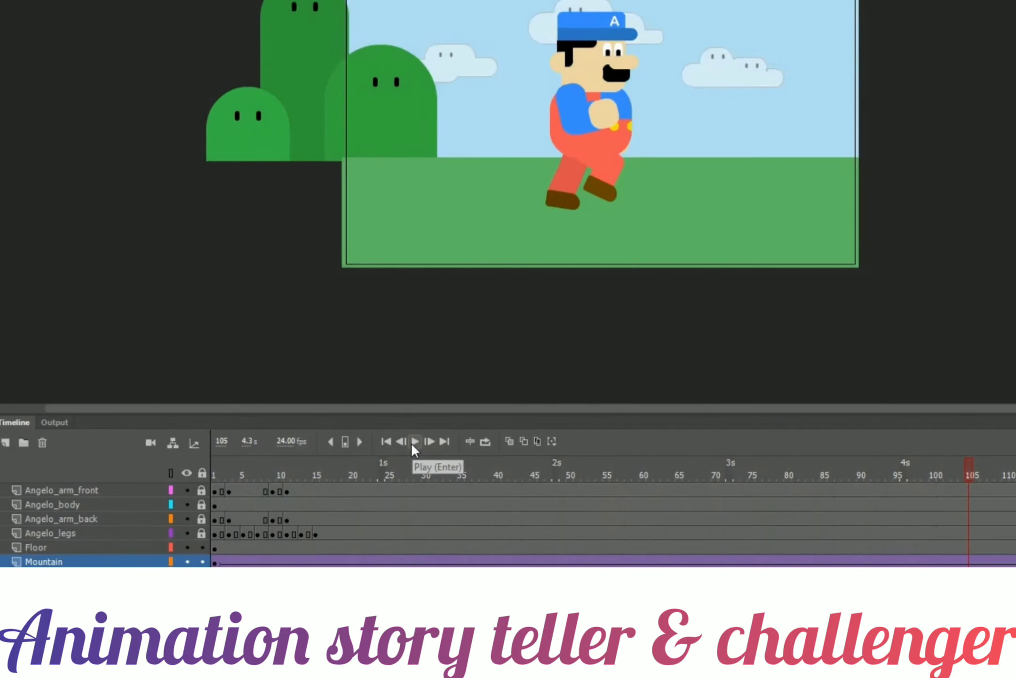
Copy frames 1 to 16 of the four Angelo layers.
drag(215, 487, 321, 529)
right_click(293, 506)
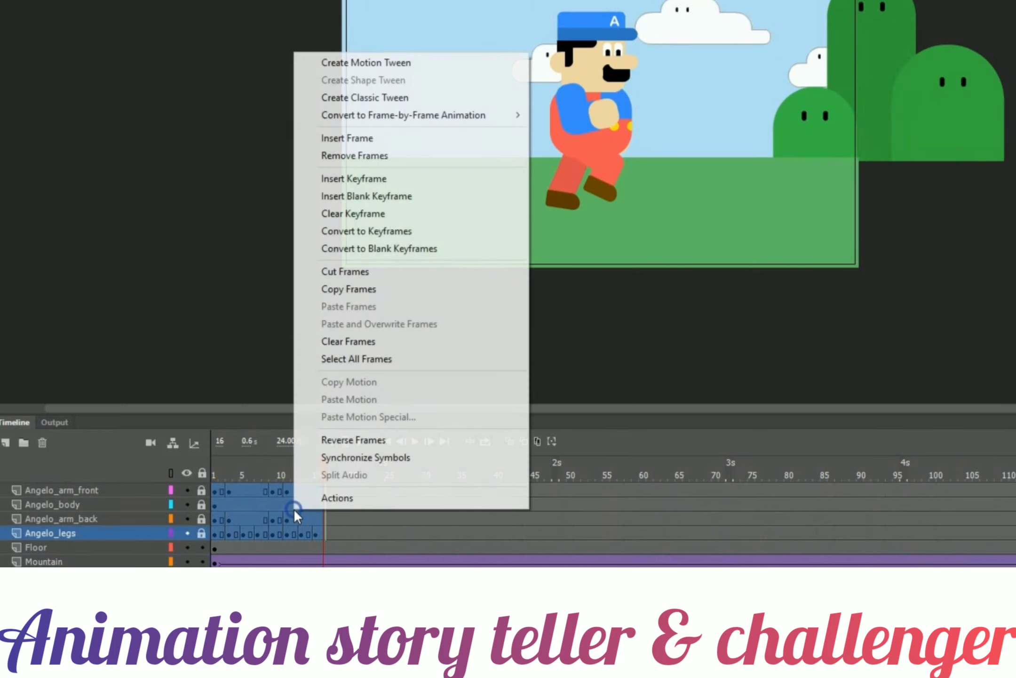
click(370, 292)
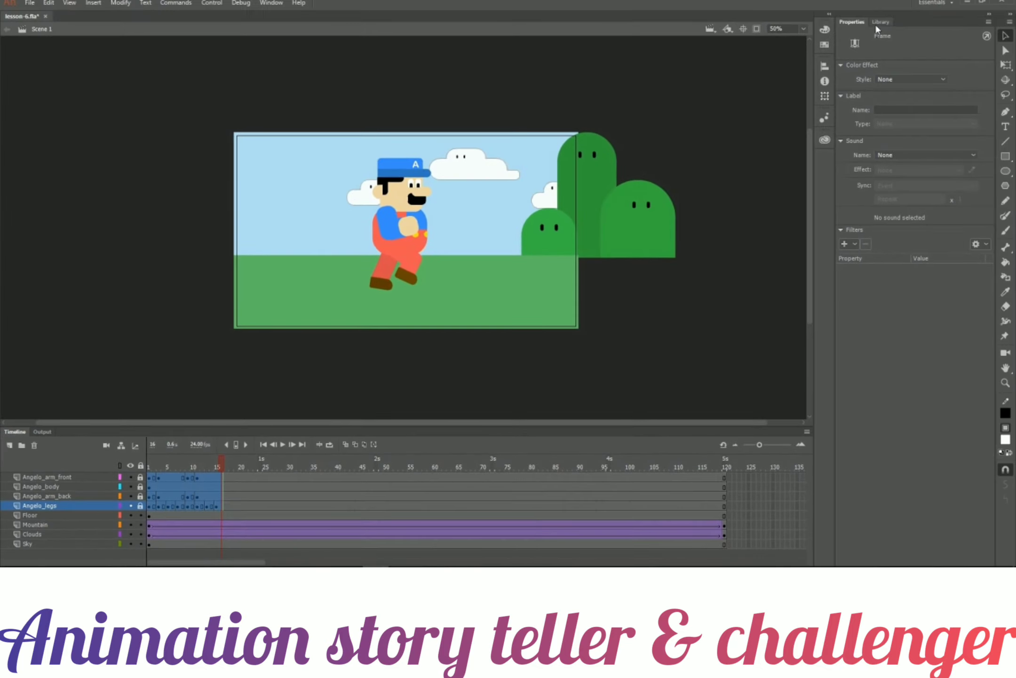
Create a new Movie Clip symbol named Angelo_walk from the library.
click(878, 23)
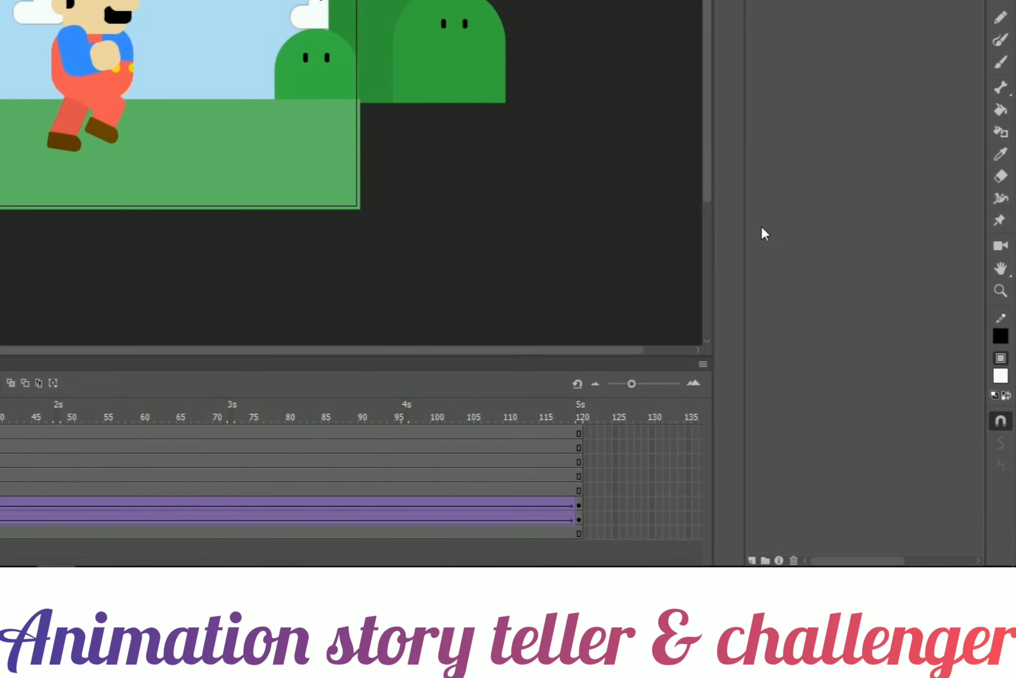
click(751, 560)
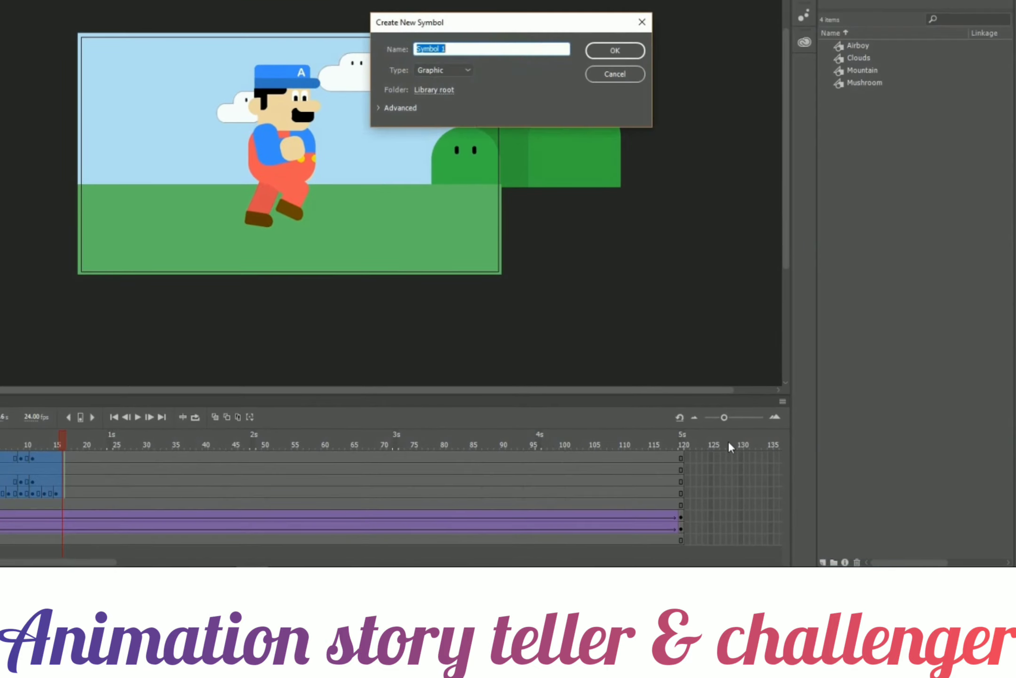
text(Angelo_walk)
click(467, 72)
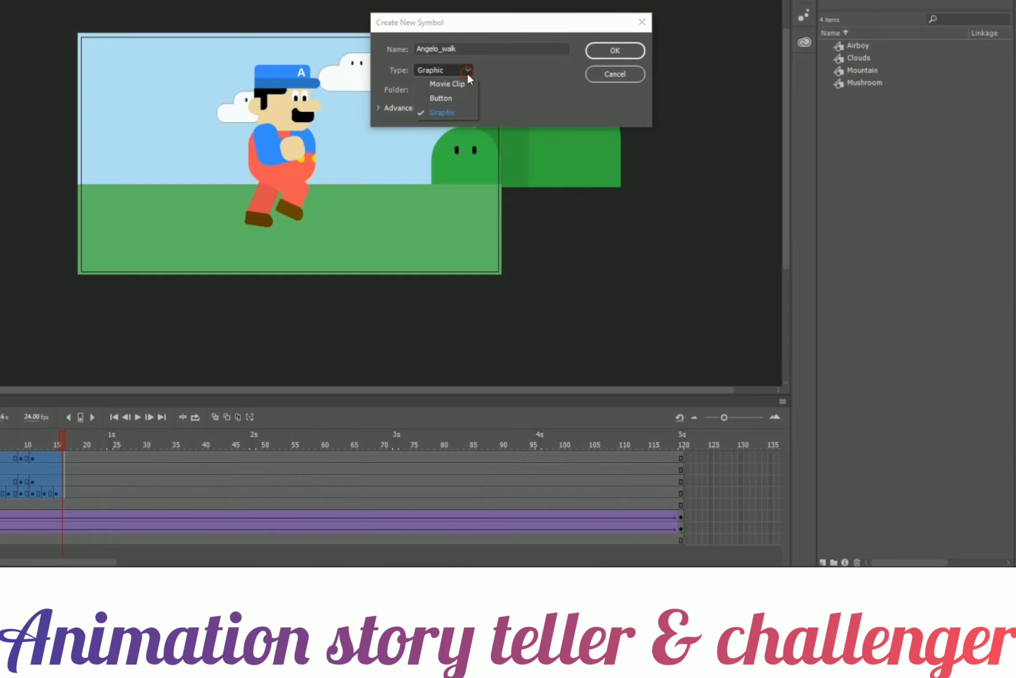
click(461, 83)
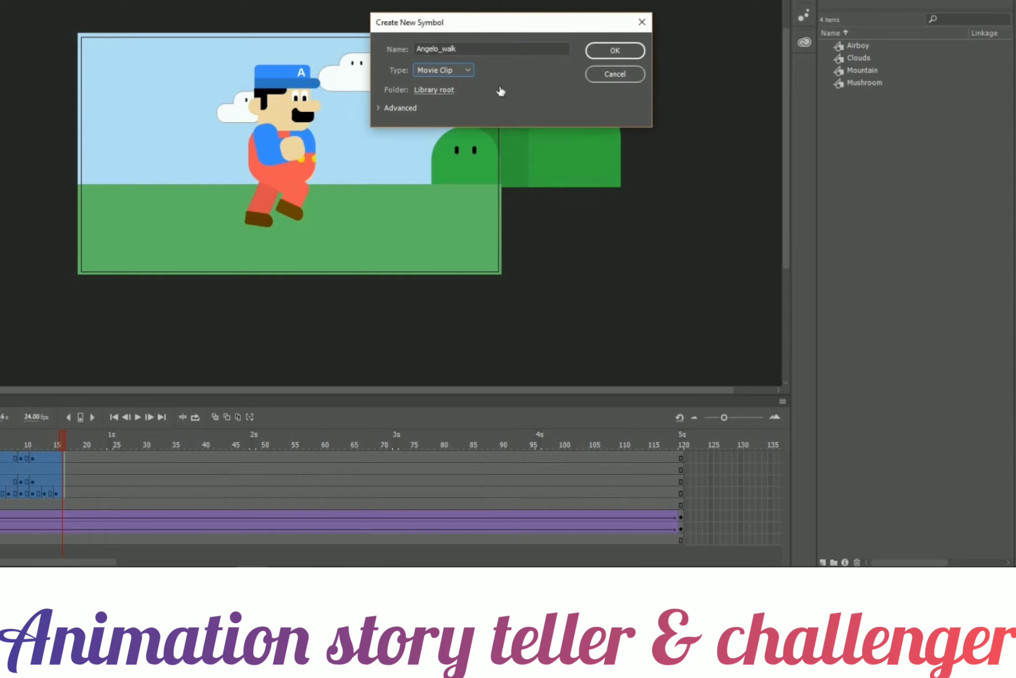
click(617, 56)
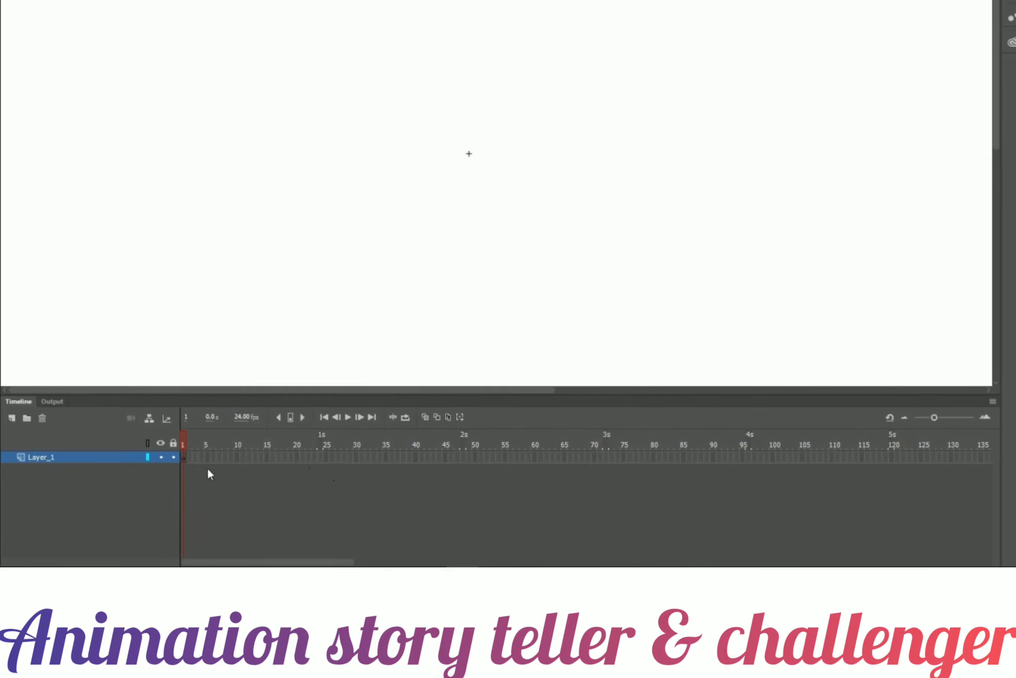
Paste the copied Angelo frames into the symbol's timeline and return to Scene 1.
right_click(183, 459)
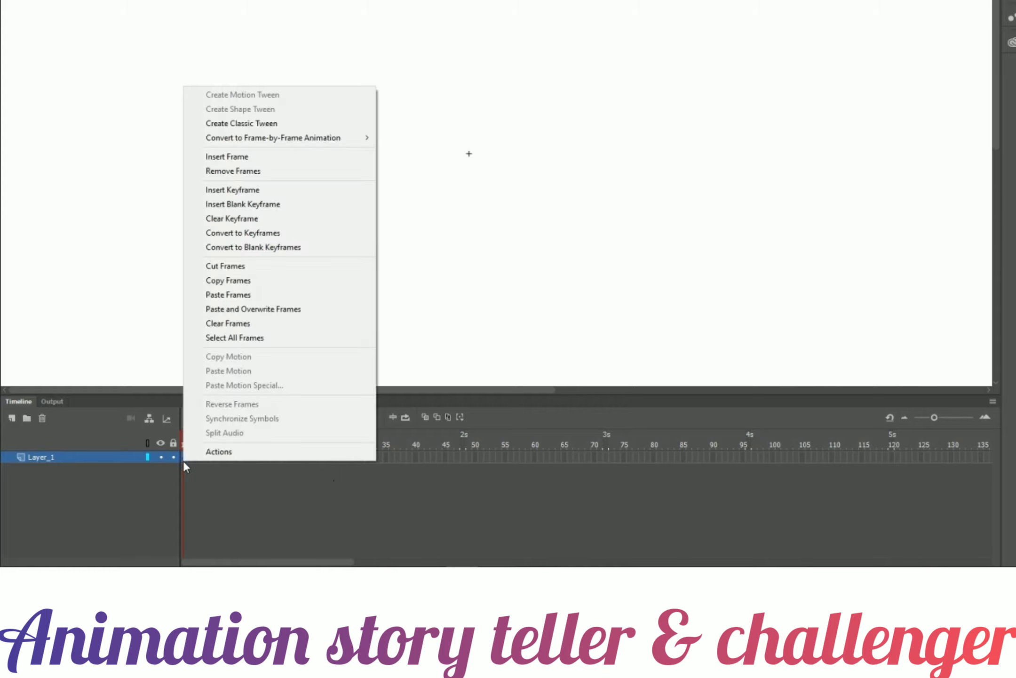
click(255, 294)
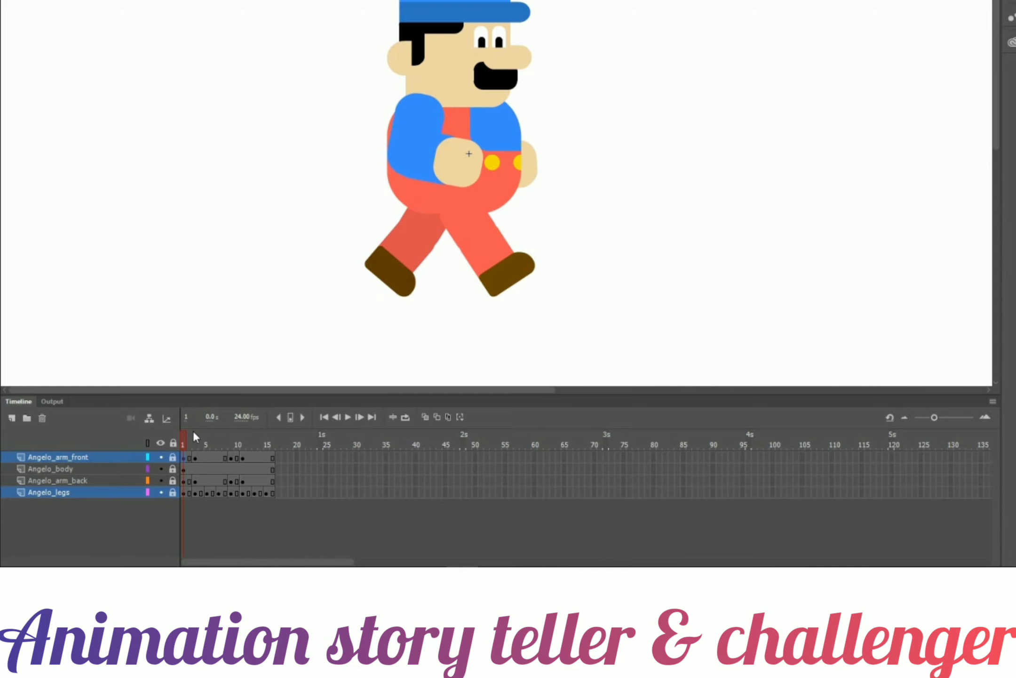
drag(182, 443, 163, 459)
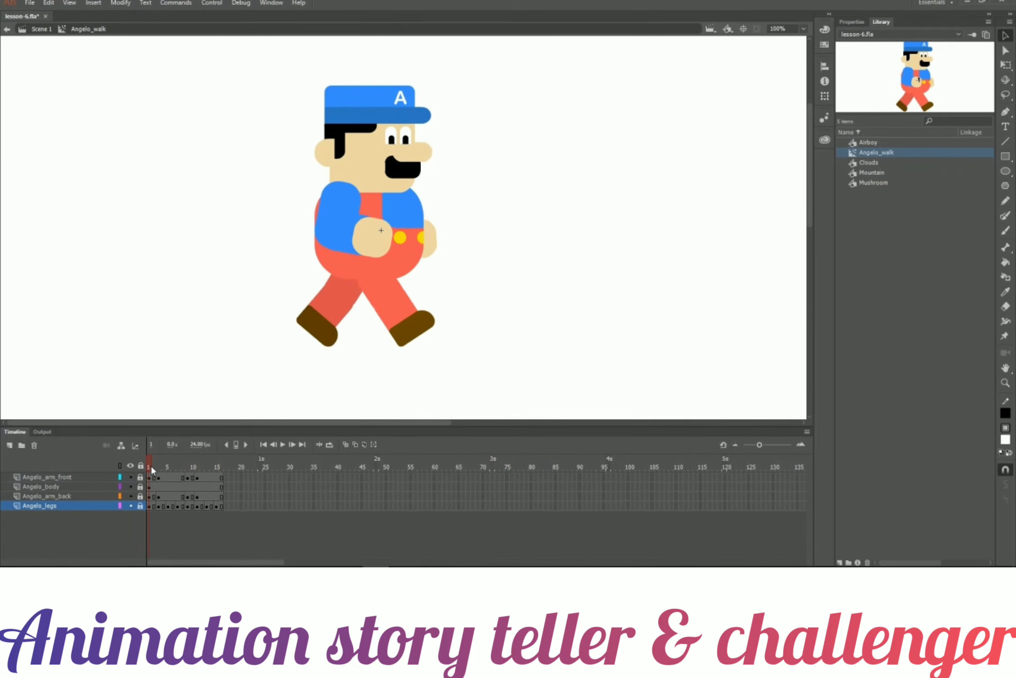
click(34, 31)
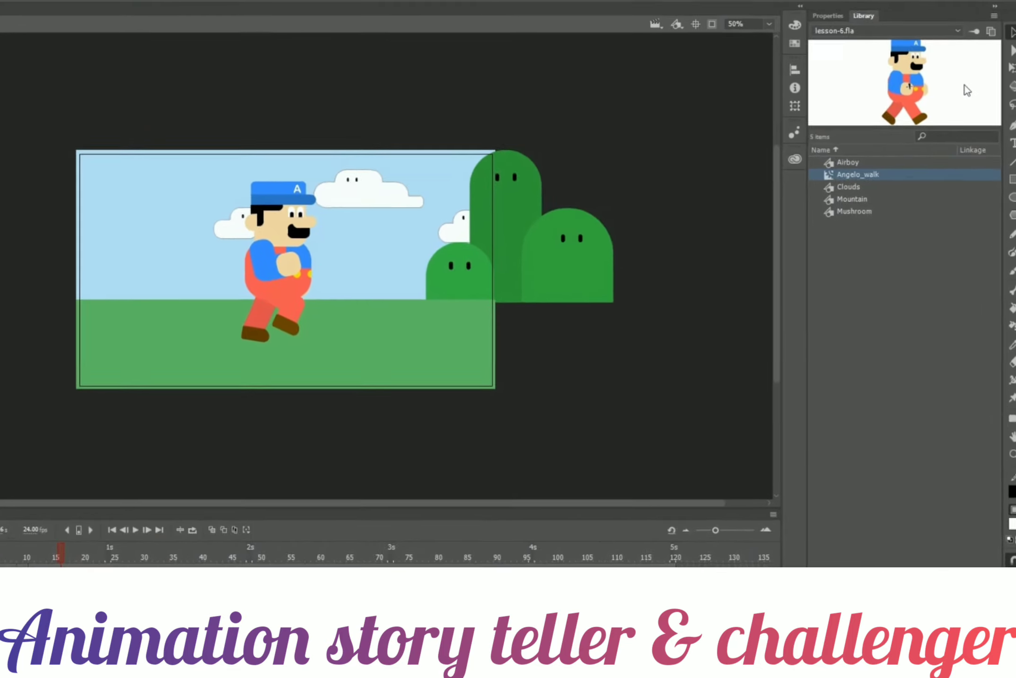
Preview the Angelo_walk symbol's animation in the library.
click(906, 193)
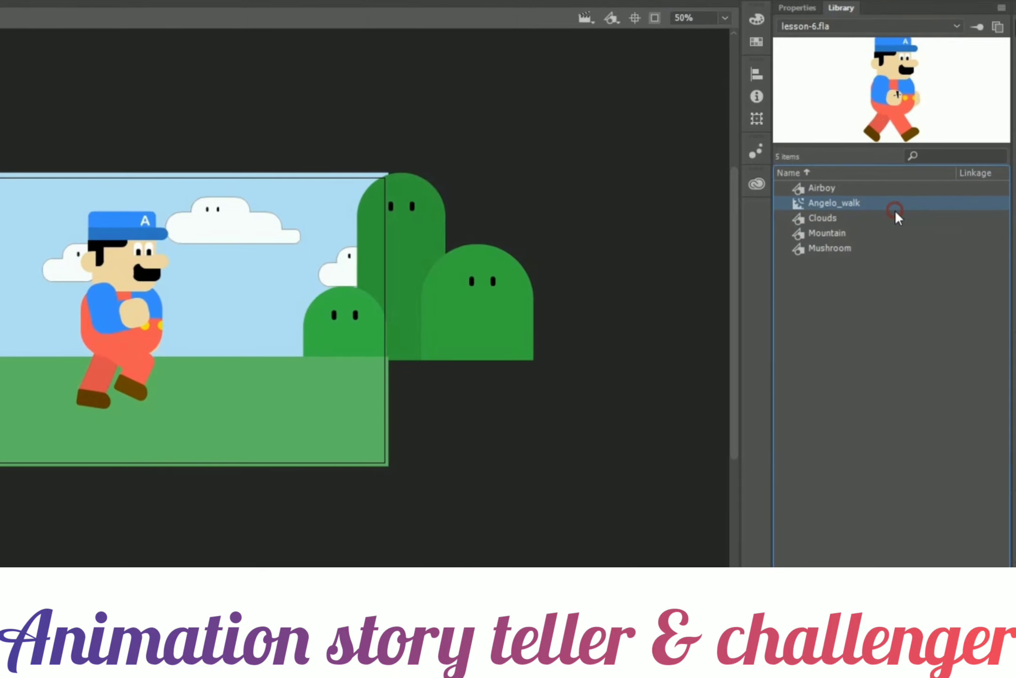
click(896, 216)
click(898, 202)
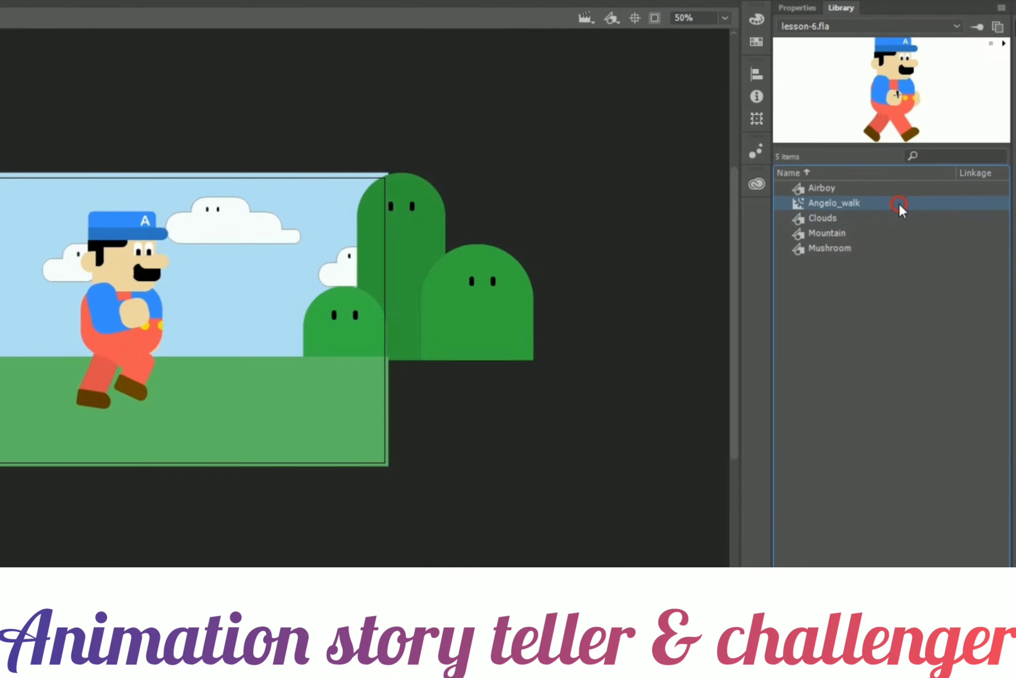
click(1005, 43)
click(1005, 44)
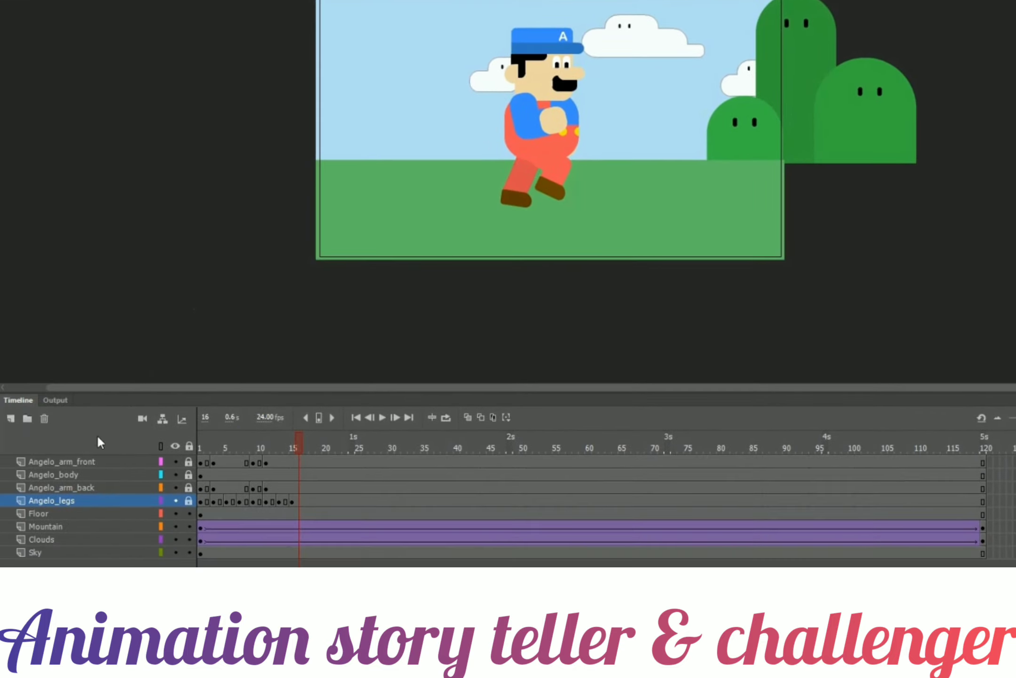
Delete the four Angelo layers from the main timeline.
click(85, 461)
shift+click(81, 499)
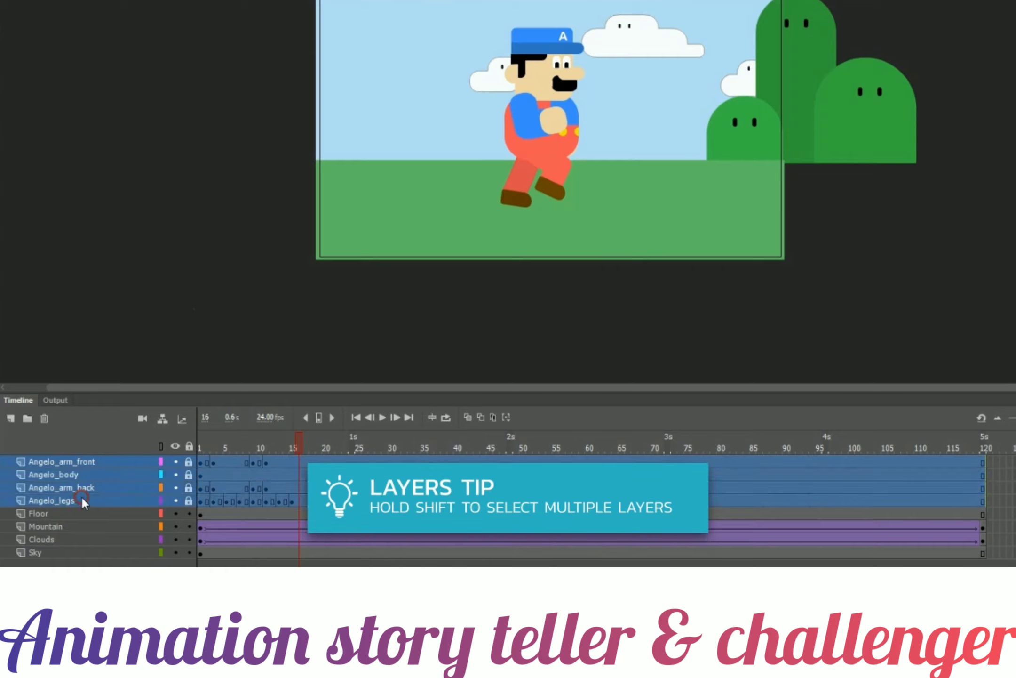
click(45, 419)
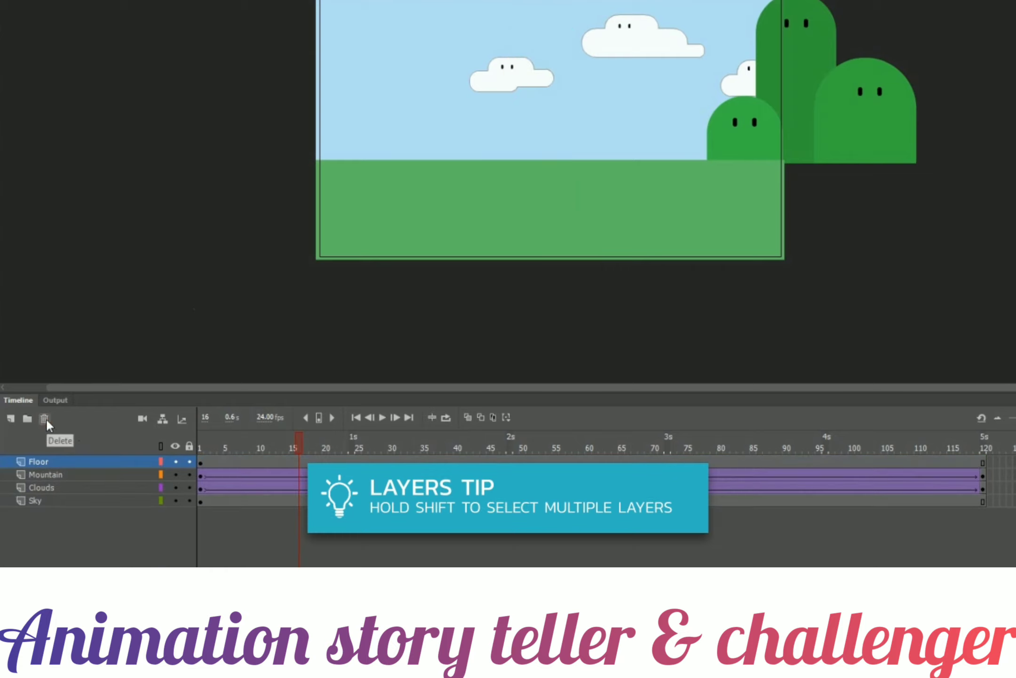
Add a new layer named Angelo and place an Angelo_walk instance on the stage.
click(10, 419)
double_click(46, 461)
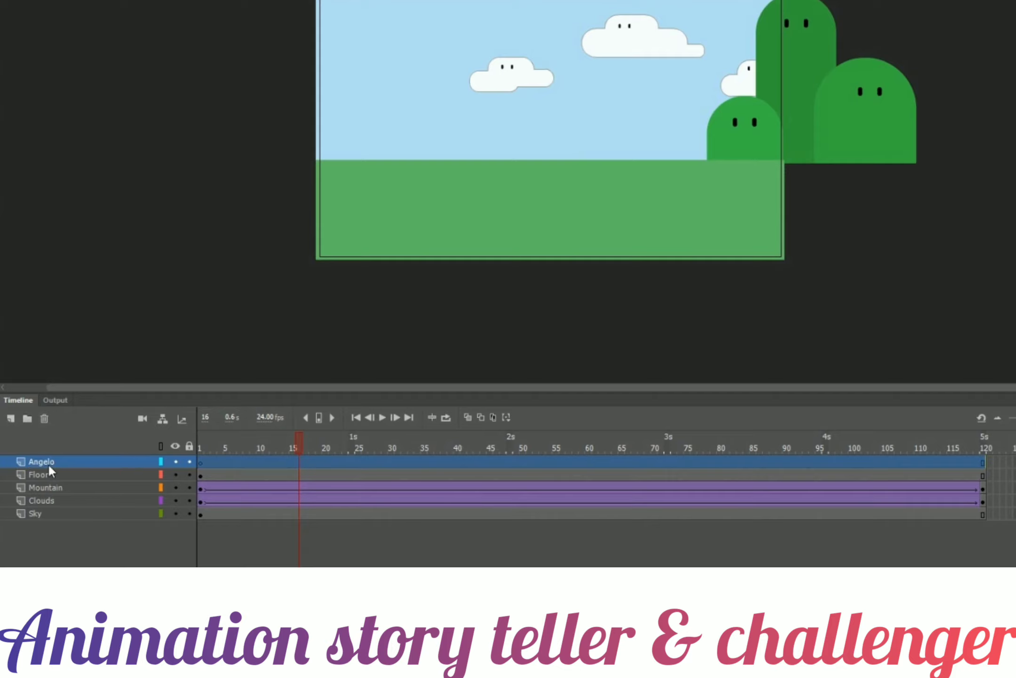
click(201, 462)
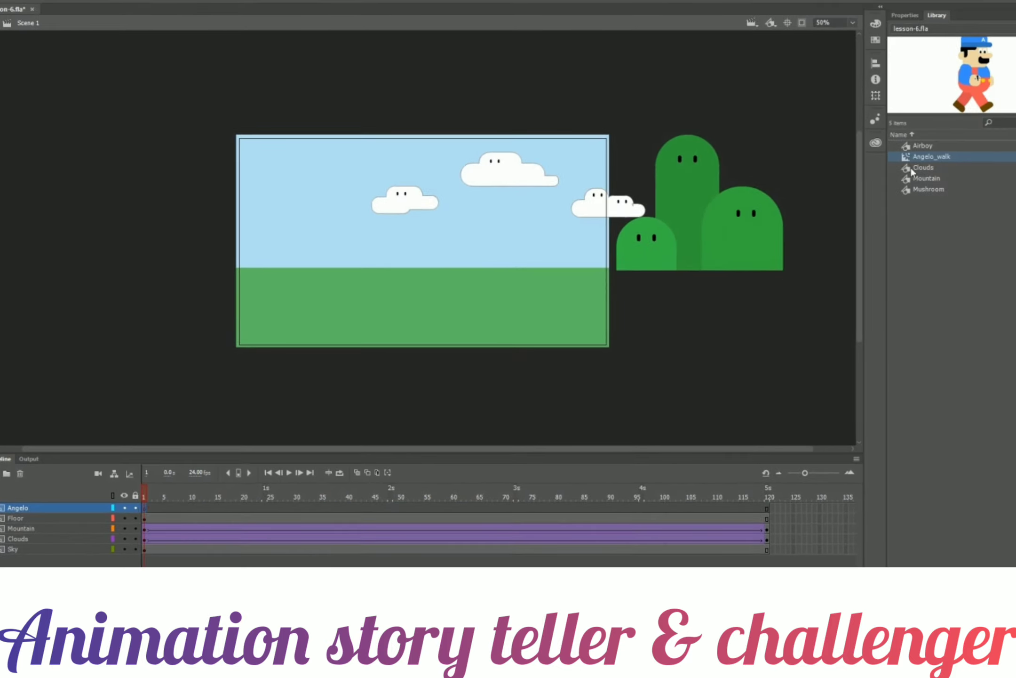
drag(921, 155, 417, 248)
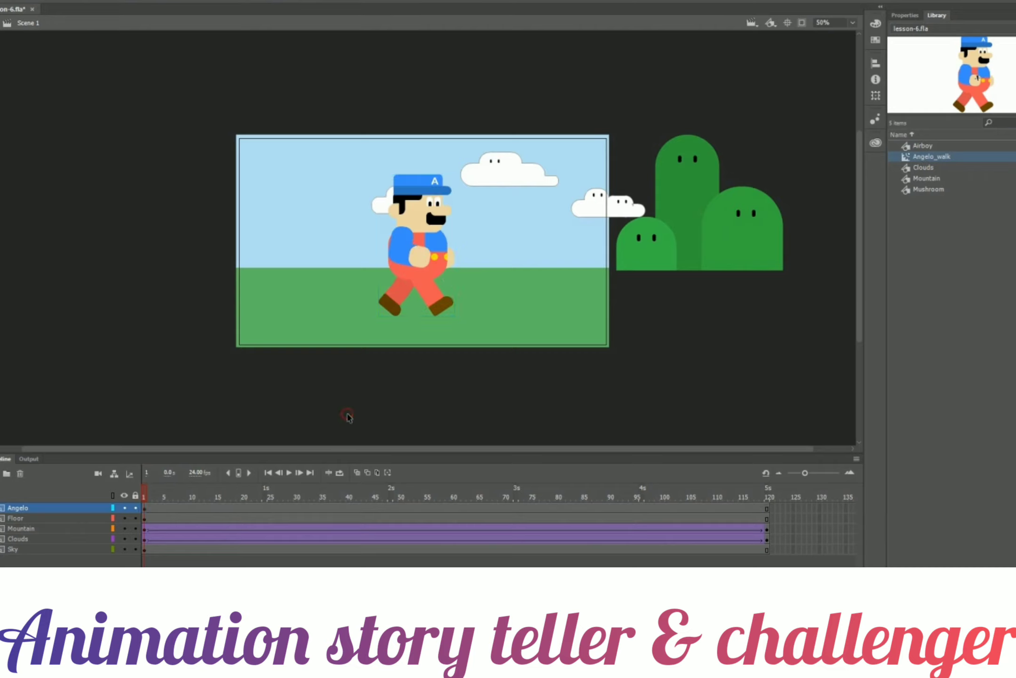
Rewind to frame 1, test the movie and close the preview window.
mouse_move(146, 494)
mouse_down()
mouse_move(456, 489)
mouse_move(252, 490)
mouse_move(158, 504)
mouse_move(151, 477)
mouse_up()
click(211, 3)
click(227, 104)
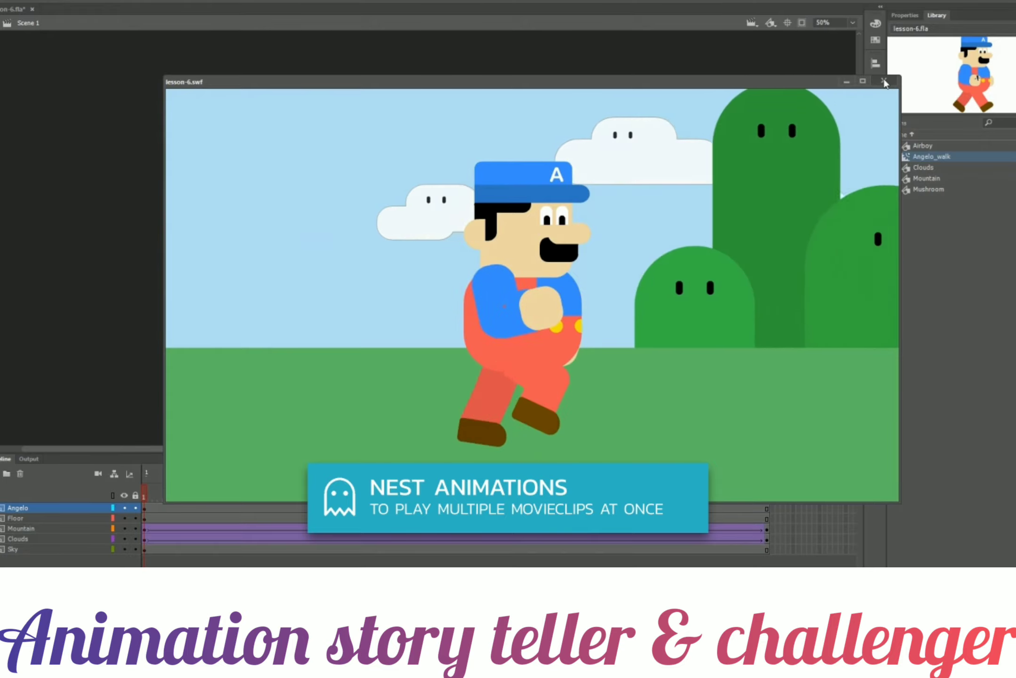
click(884, 81)
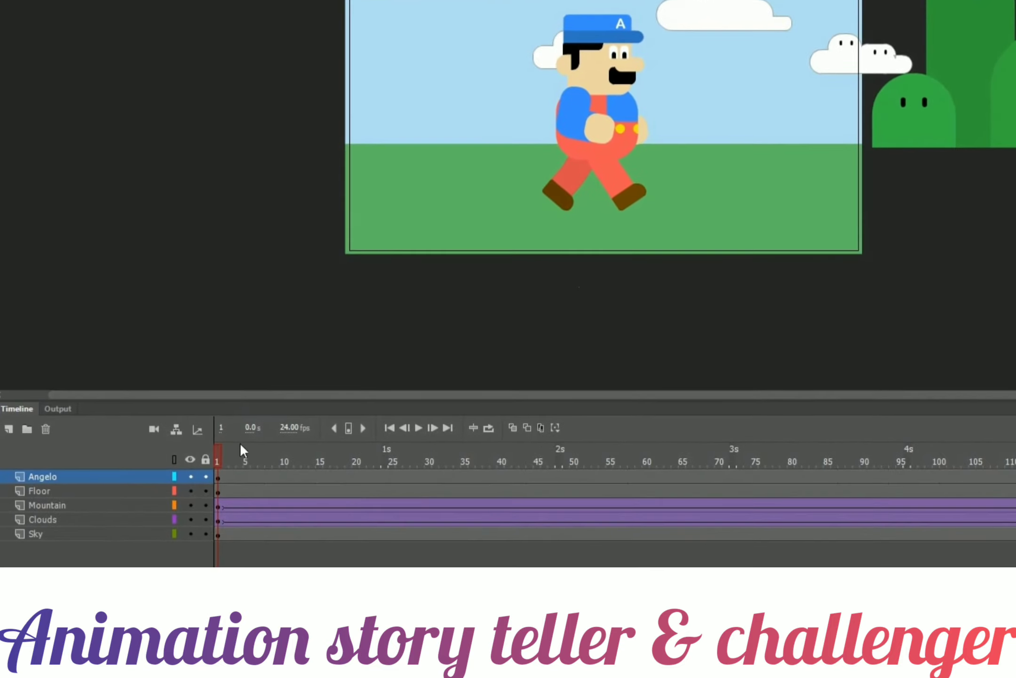
Convert the sky into a Graphic symbol named Sky.
click(151, 533)
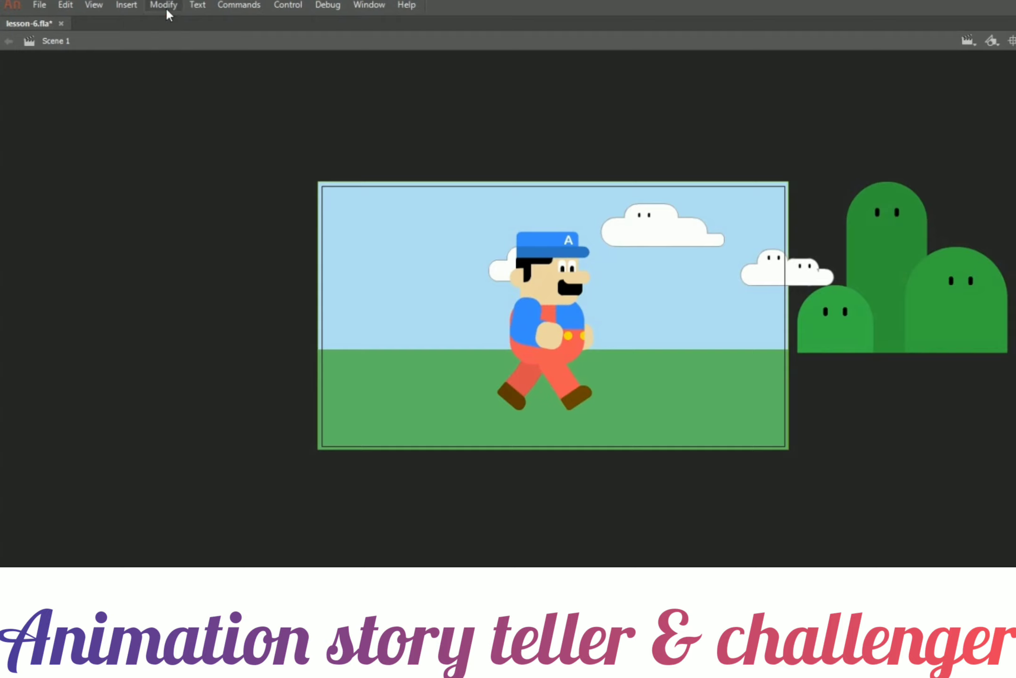
click(167, 9)
click(187, 40)
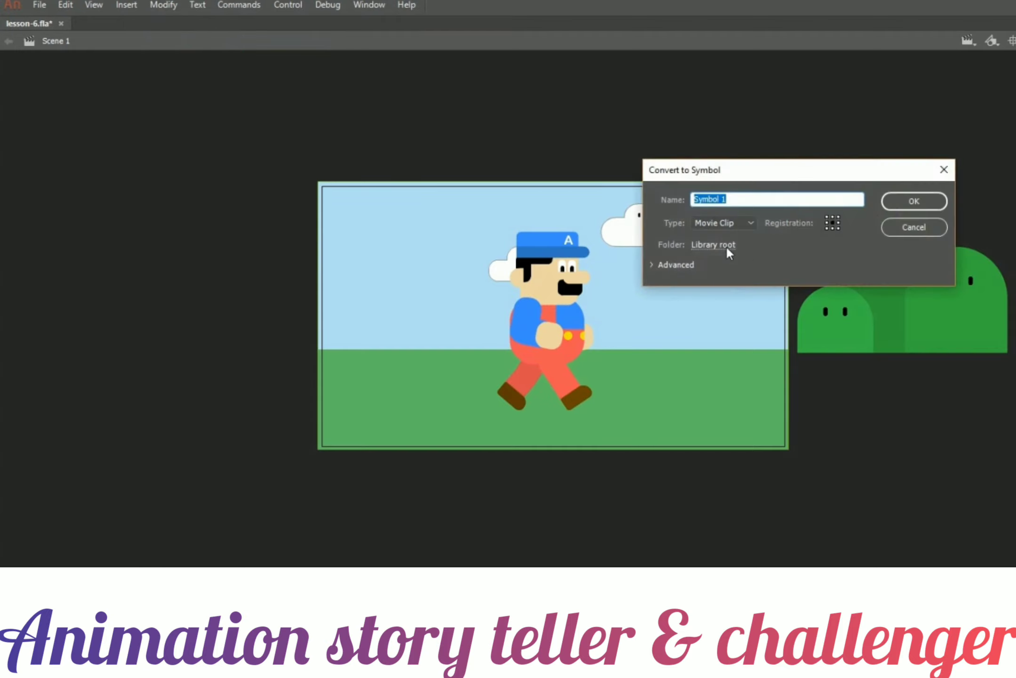
click(742, 223)
click(728, 269)
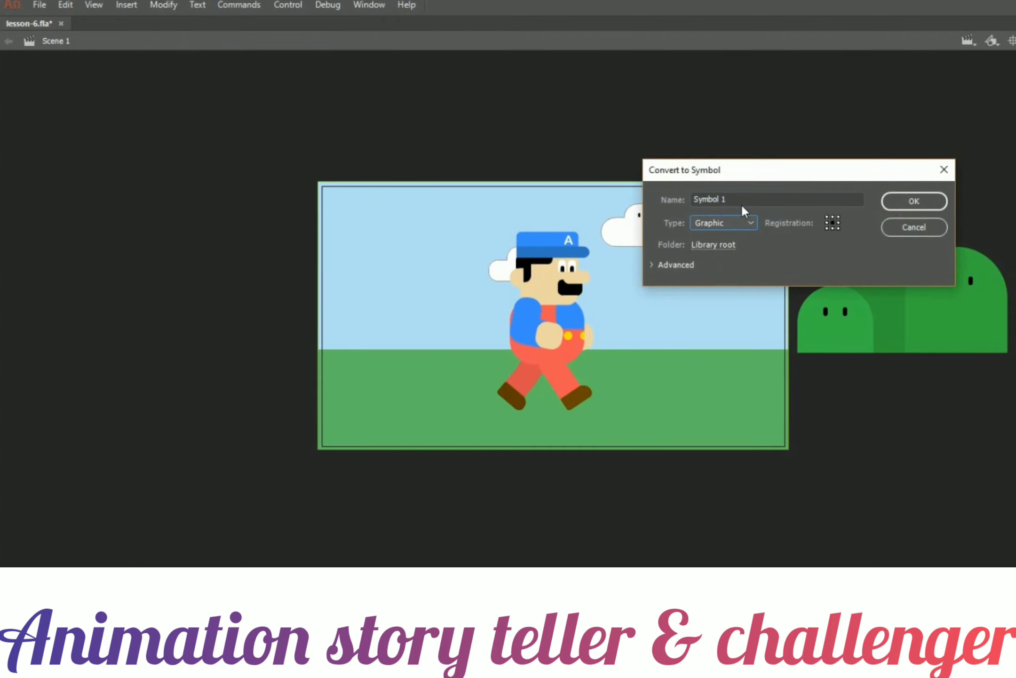
click(741, 198)
text(Sky)
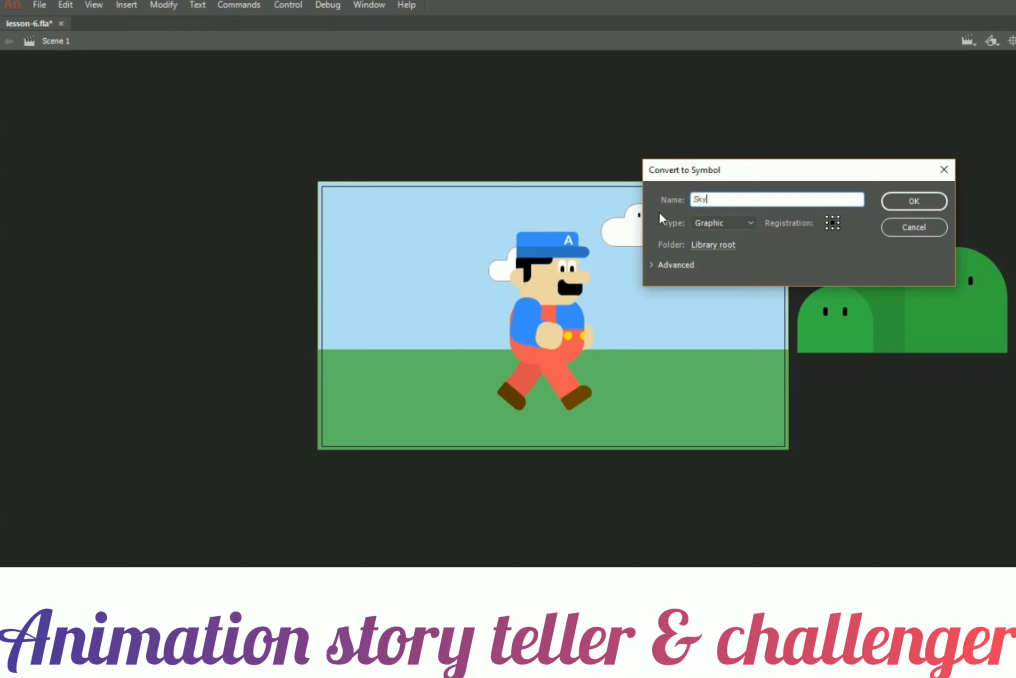
click(890, 201)
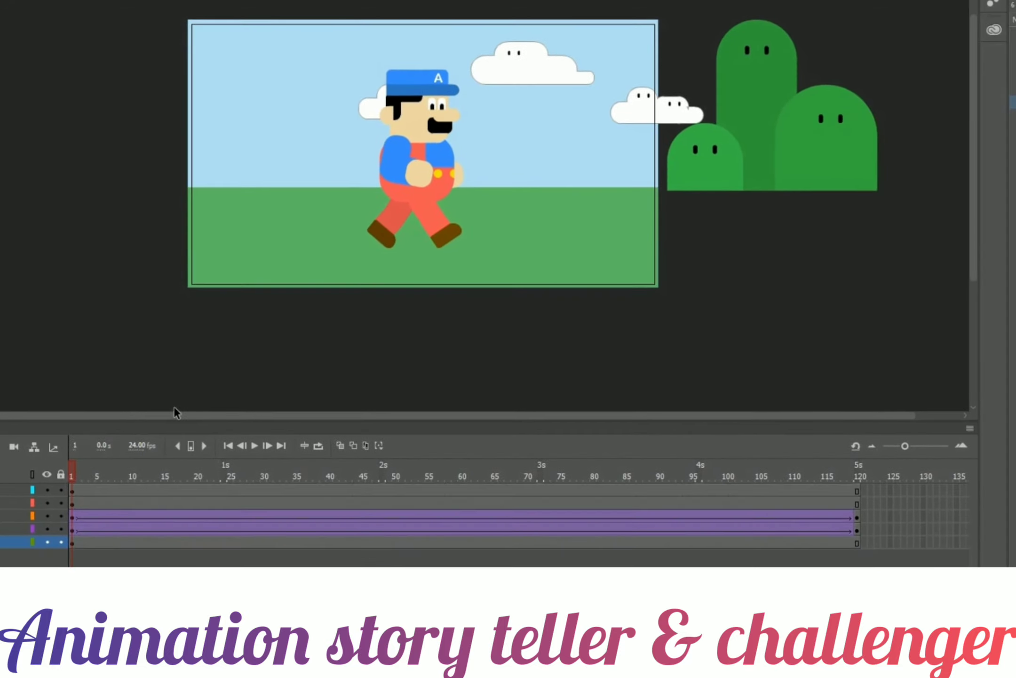
Insert a keyframe at frame 120 on the Sky layer.
right_click(857, 543)
click(929, 244)
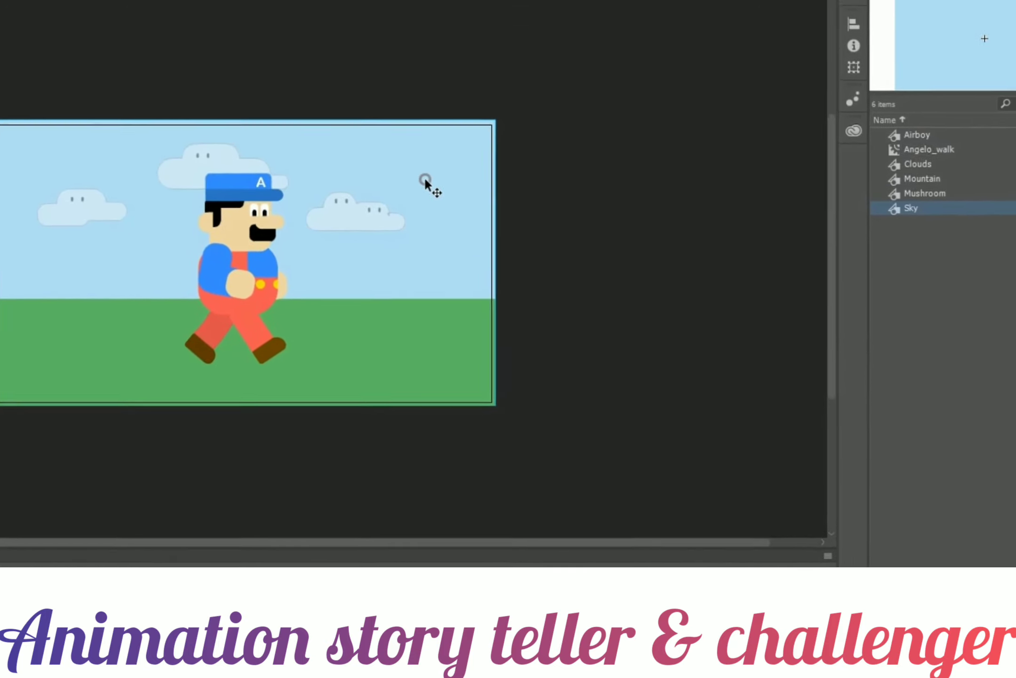
click(842, 4)
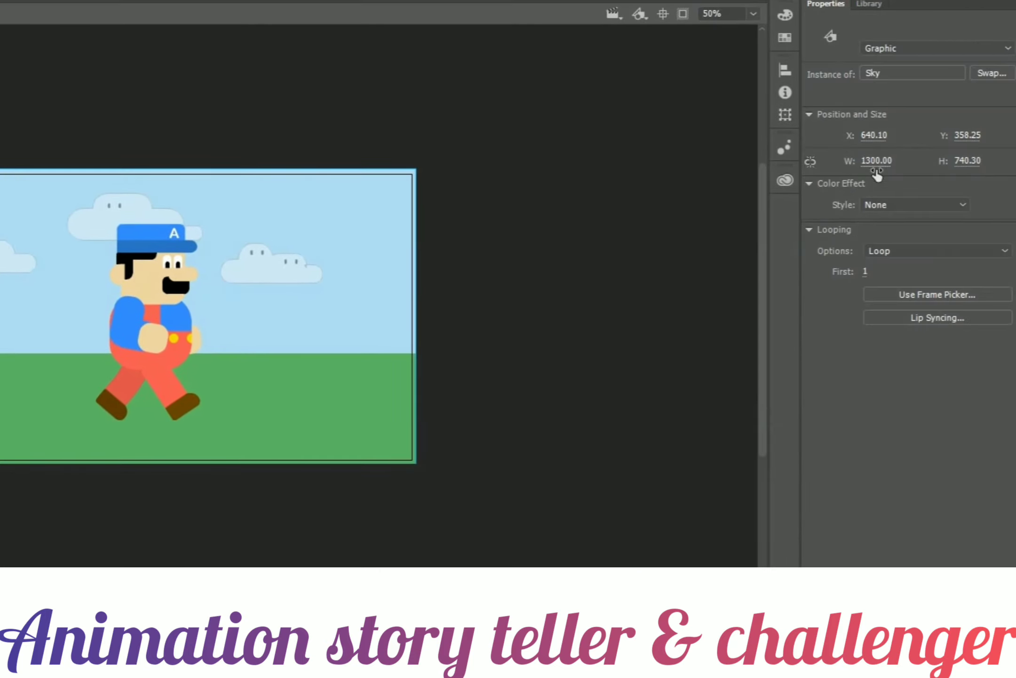
Apply a Tint color effect of #000033 at 69% to the Sky instance at frame 120.
click(883, 204)
click(888, 251)
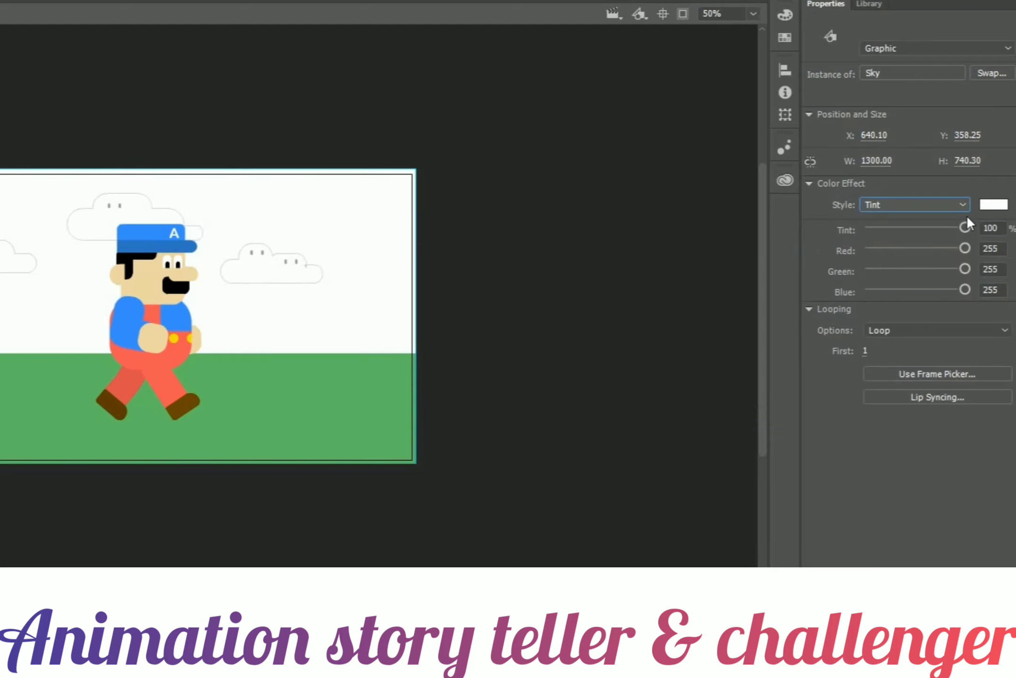
click(987, 204)
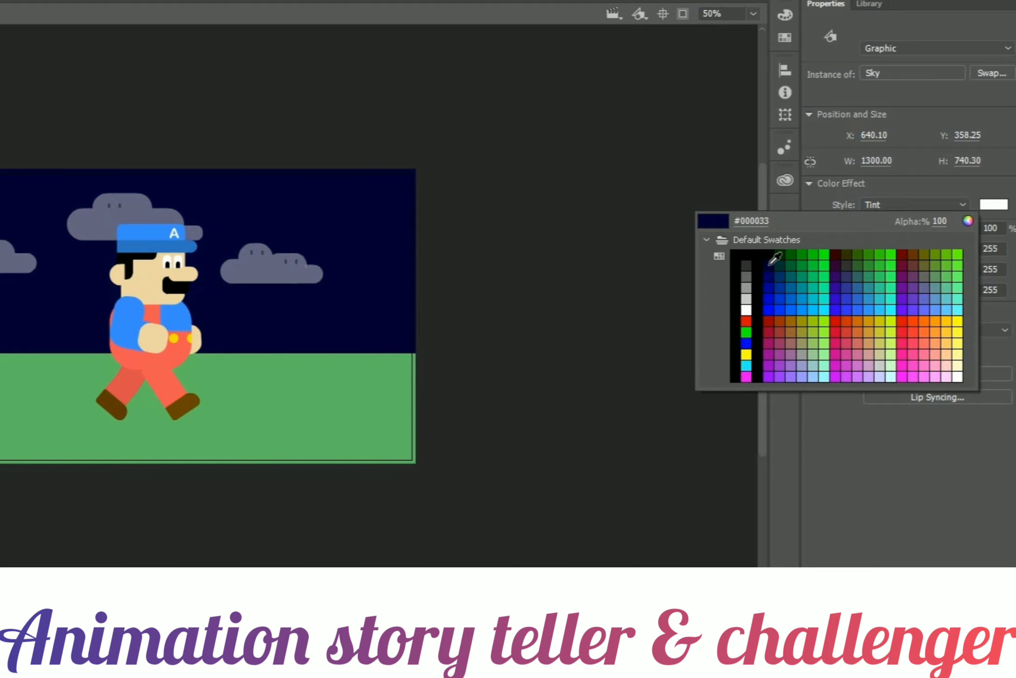
click(770, 264)
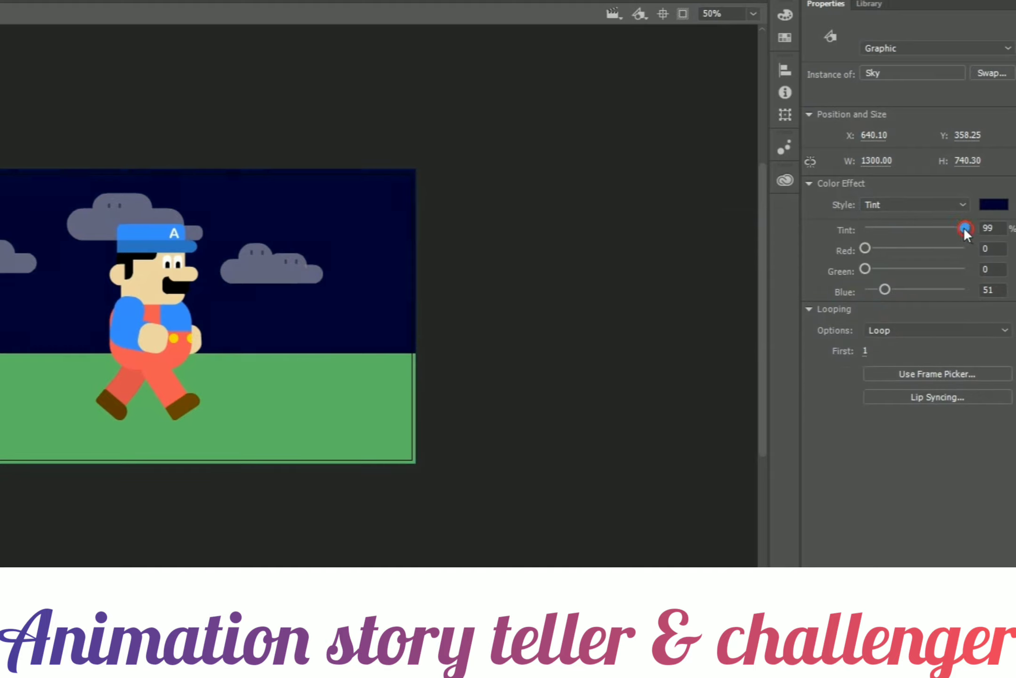
drag(964, 228, 937, 222)
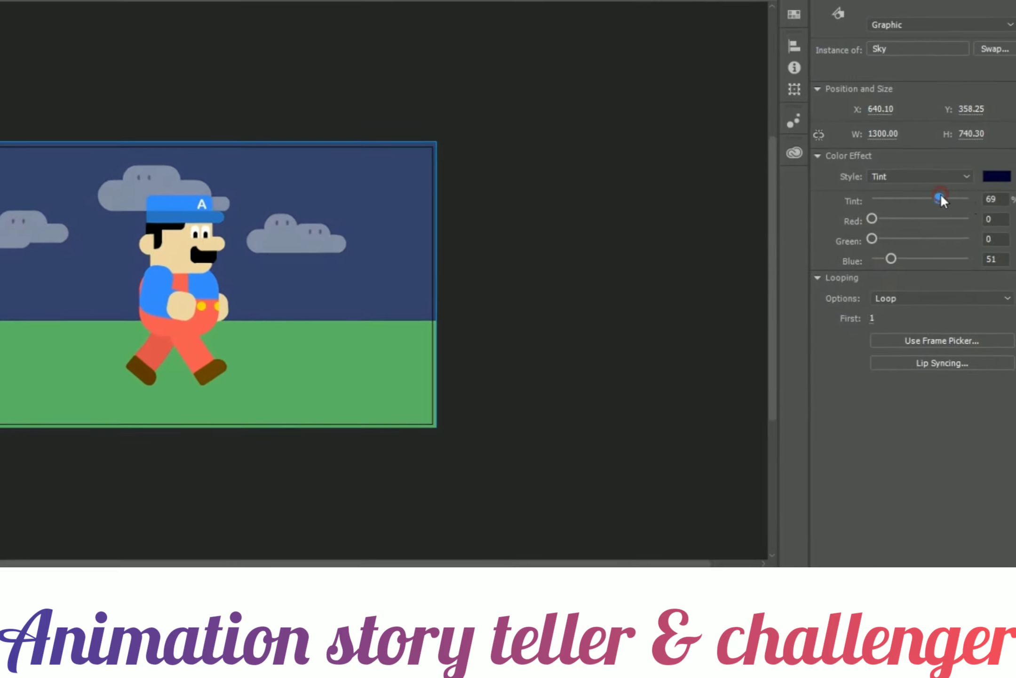
Create a classic tween on the Sky layer and play the animation.
click(513, 339)
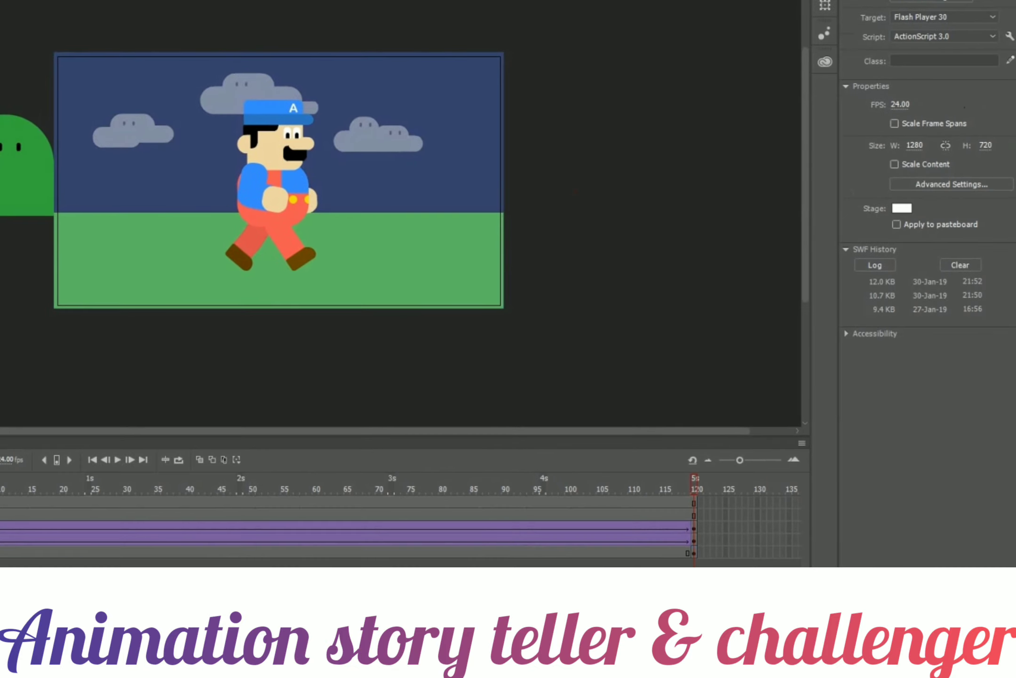
right_click(476, 551)
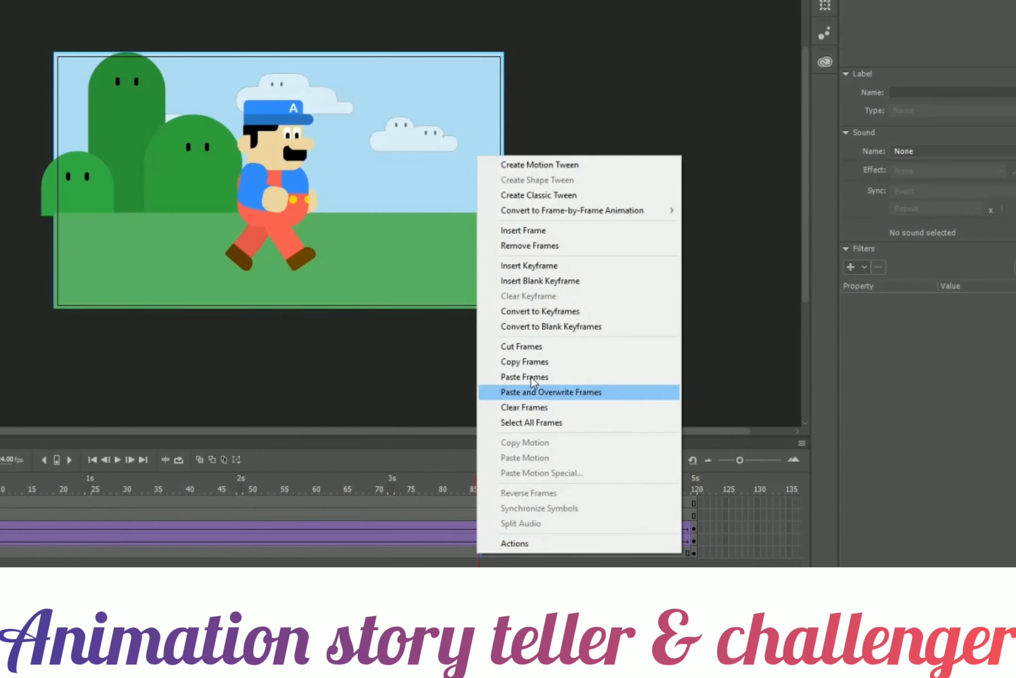
click(558, 195)
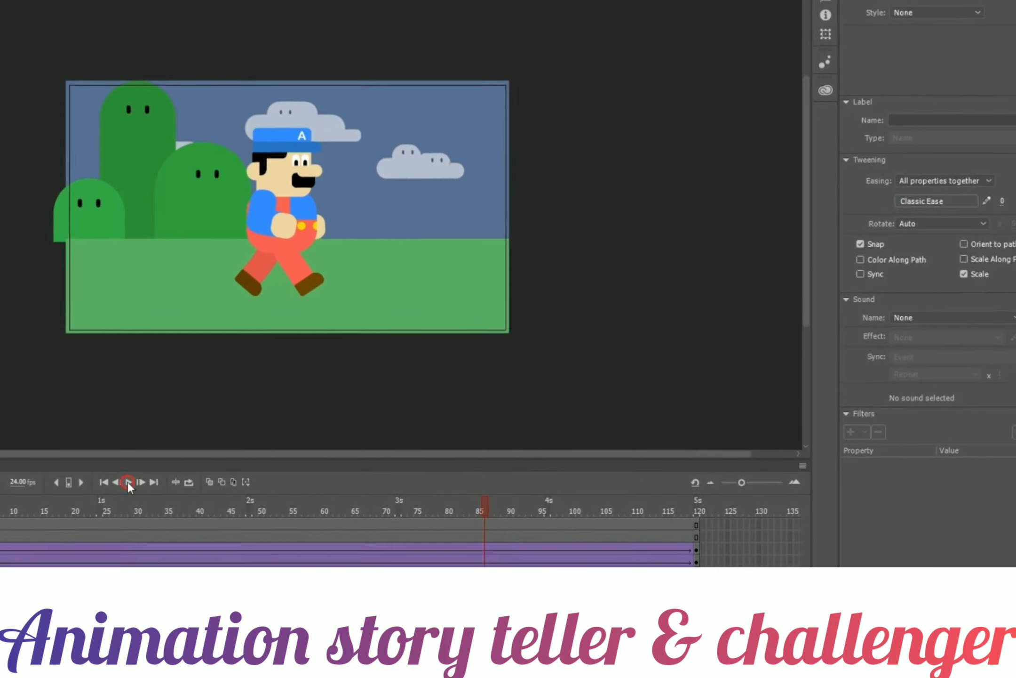
click(117, 459)
click(134, 494)
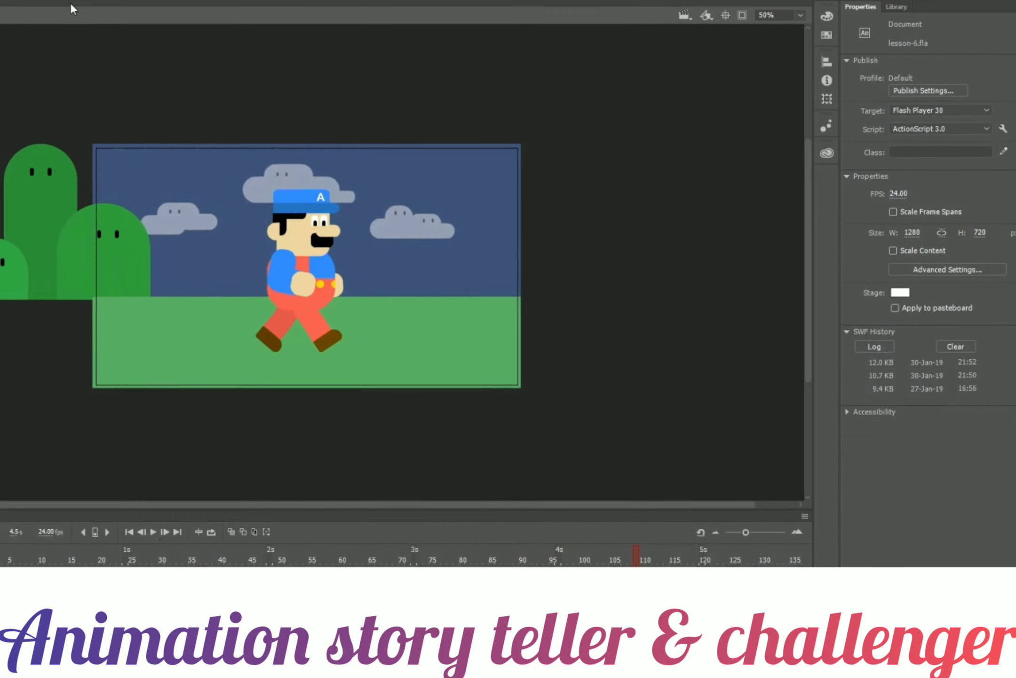
Test the movie.
click(70, 3)
click(88, 124)
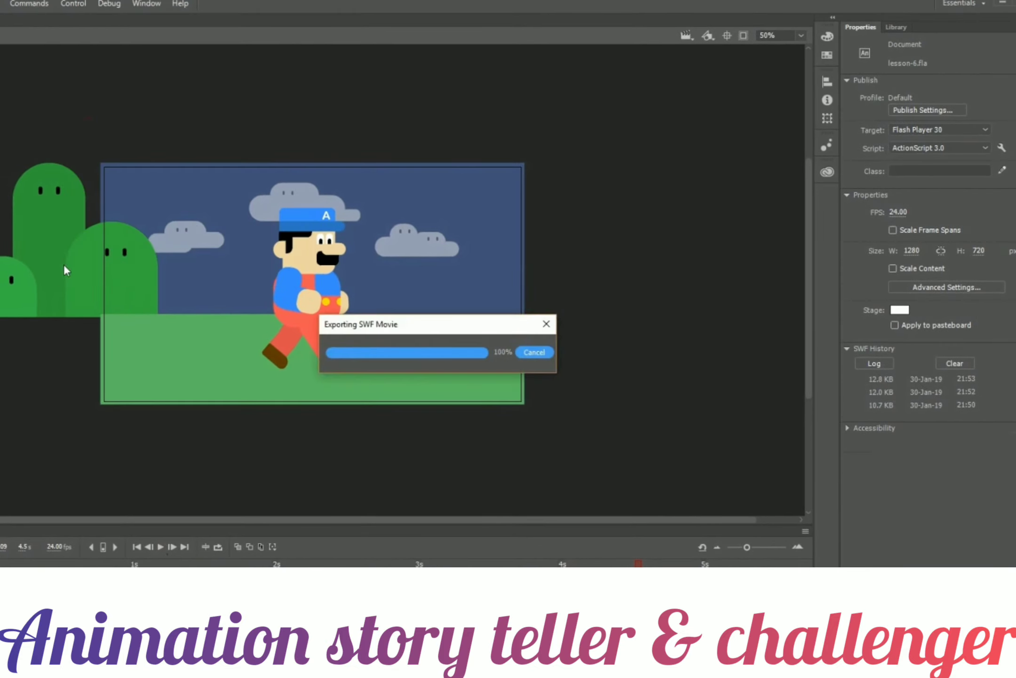